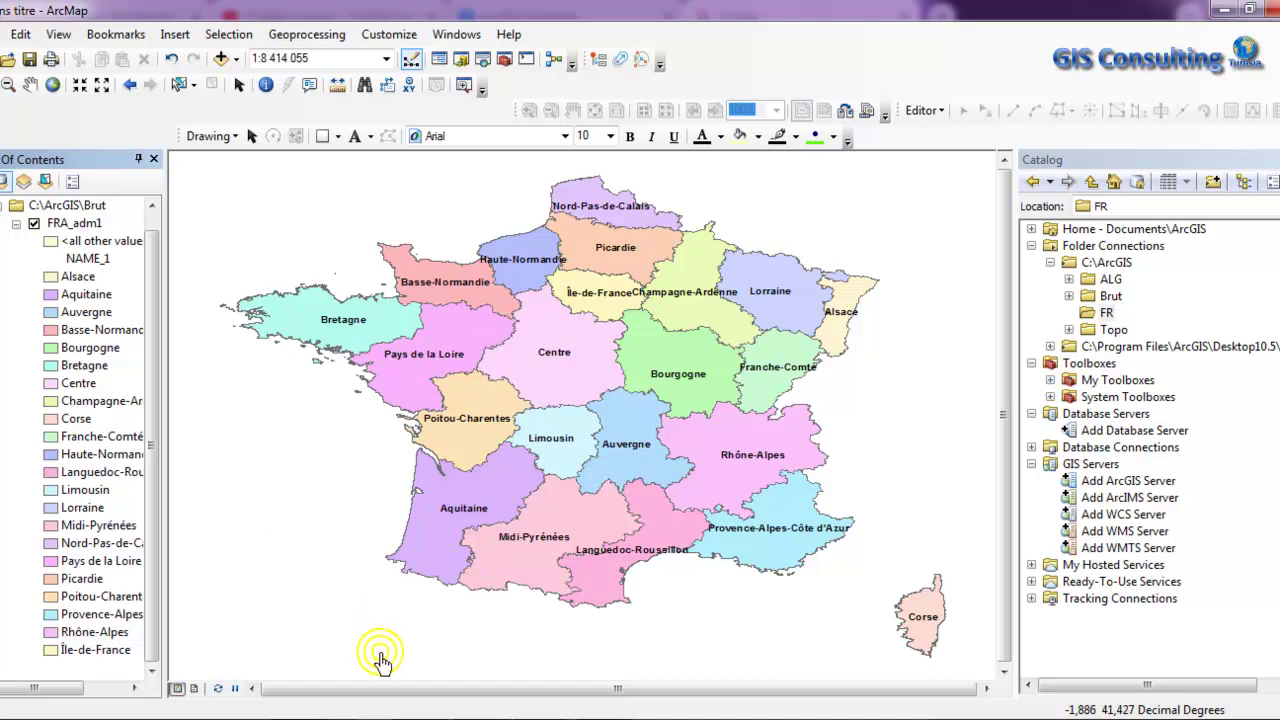
- Switch to the browser, search Google for geonames, and open the GeoNames data dump listing
click(405, 714)
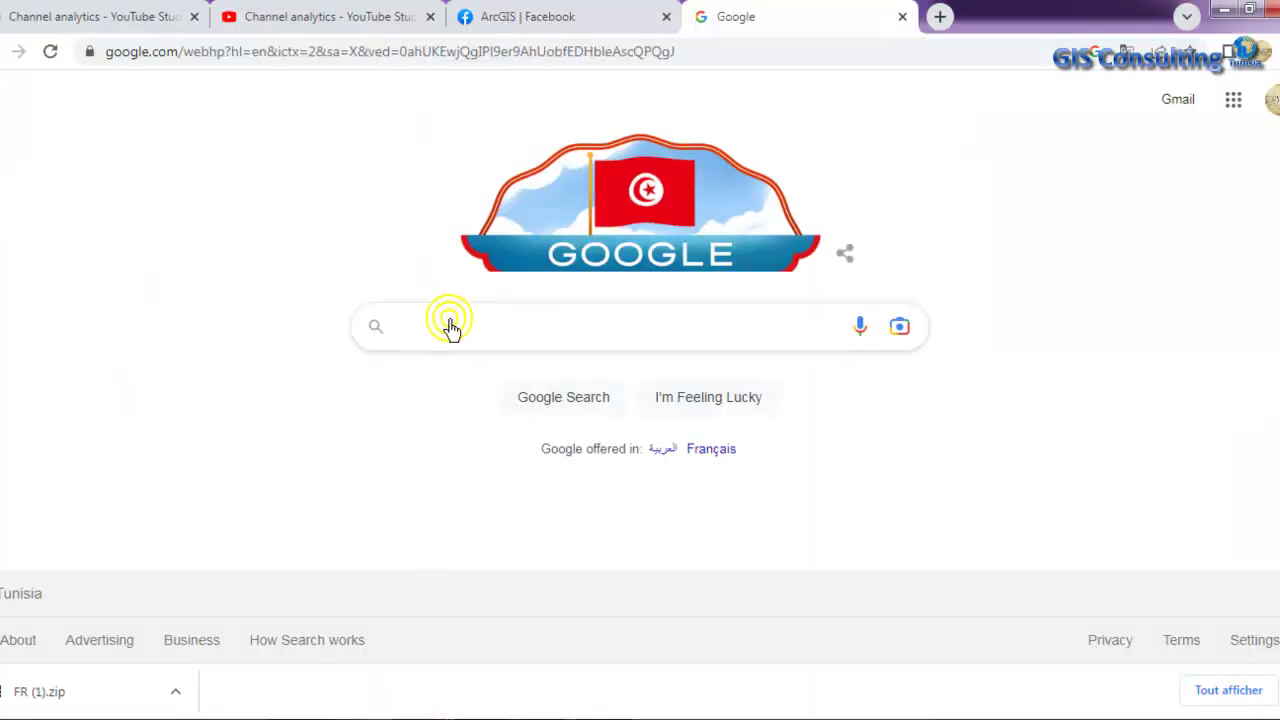
text(geonames)
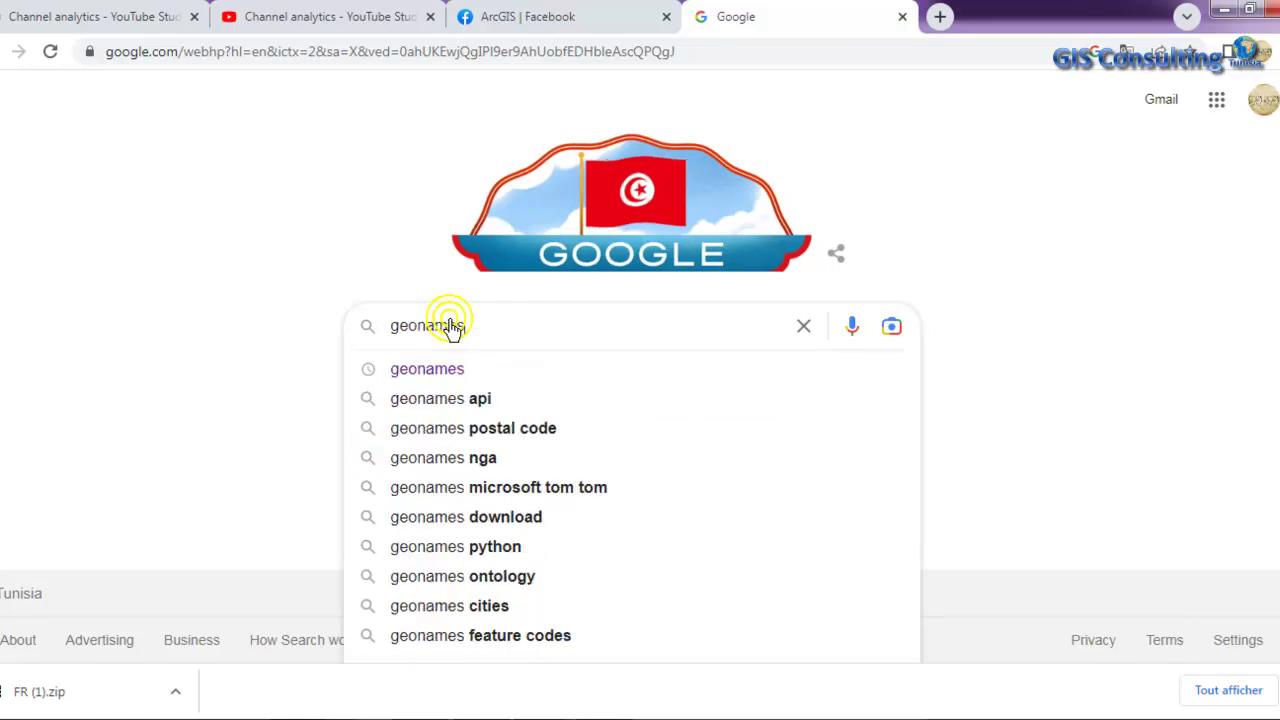
key(Return)
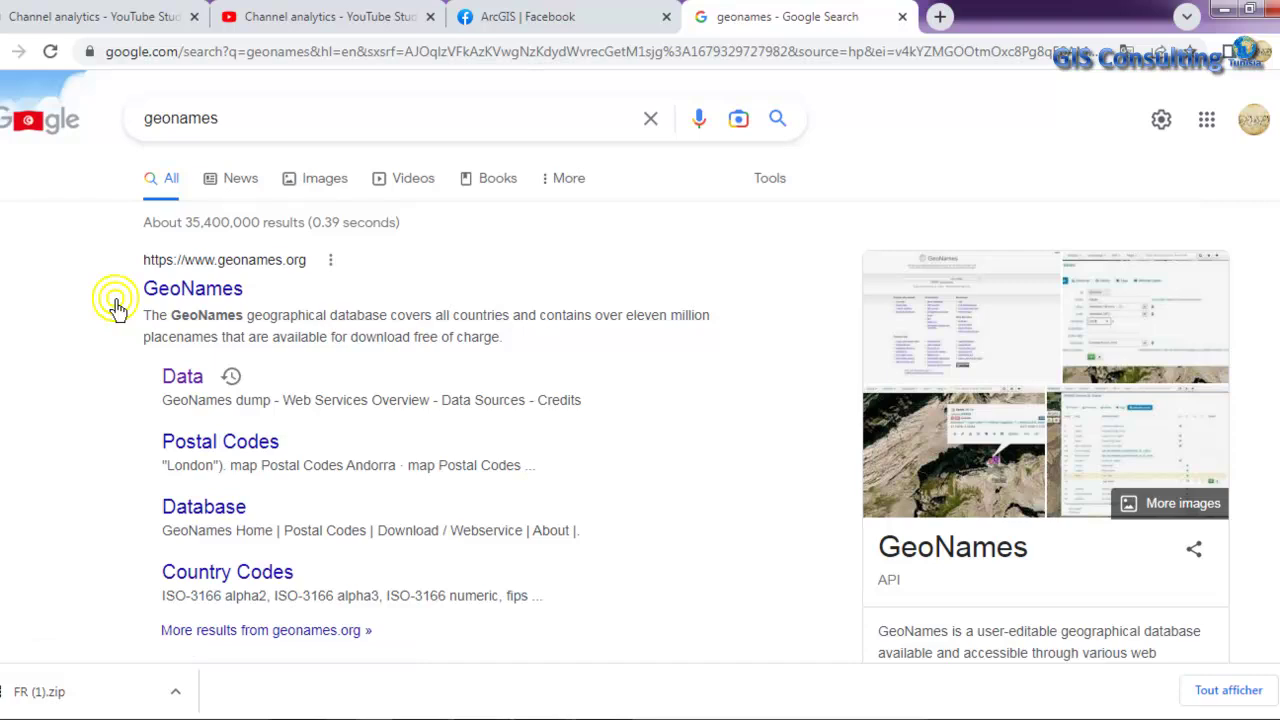
click(178, 380)
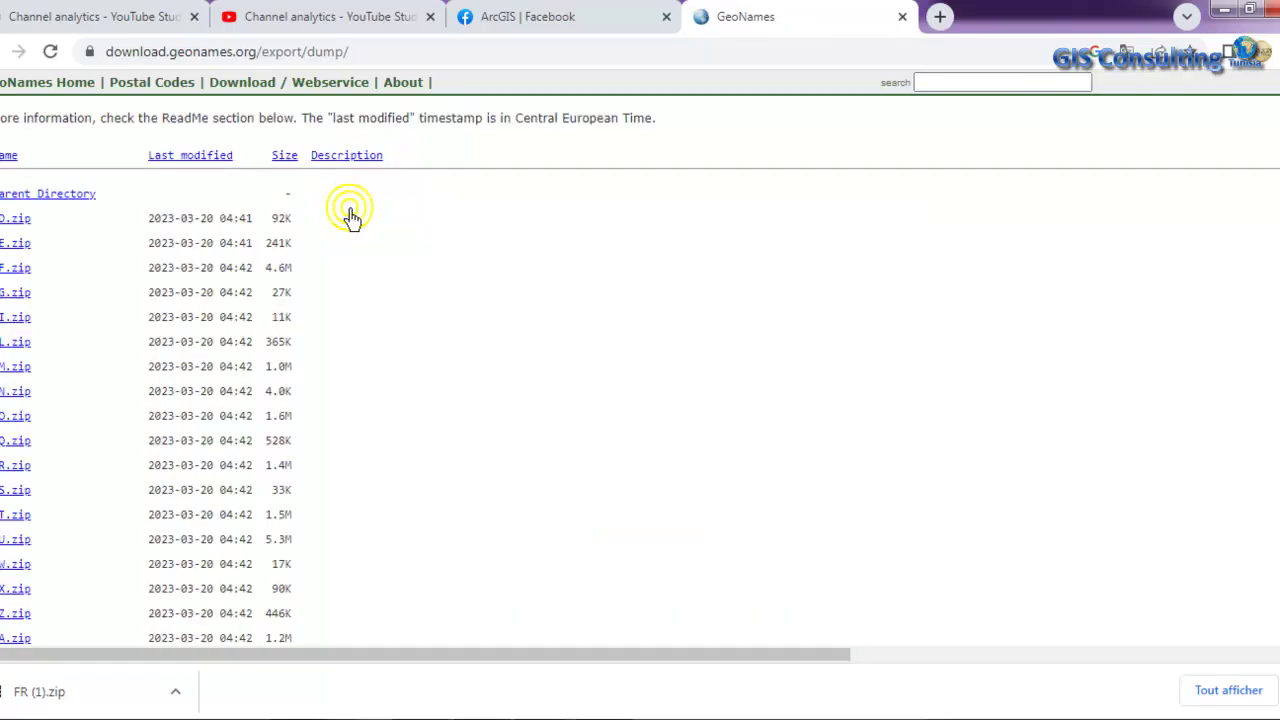
- Download the France archive FR.zip from the GeoNames export dump listing
scroll(350, 215, down, 1)
scroll(350, 215, down, 1)
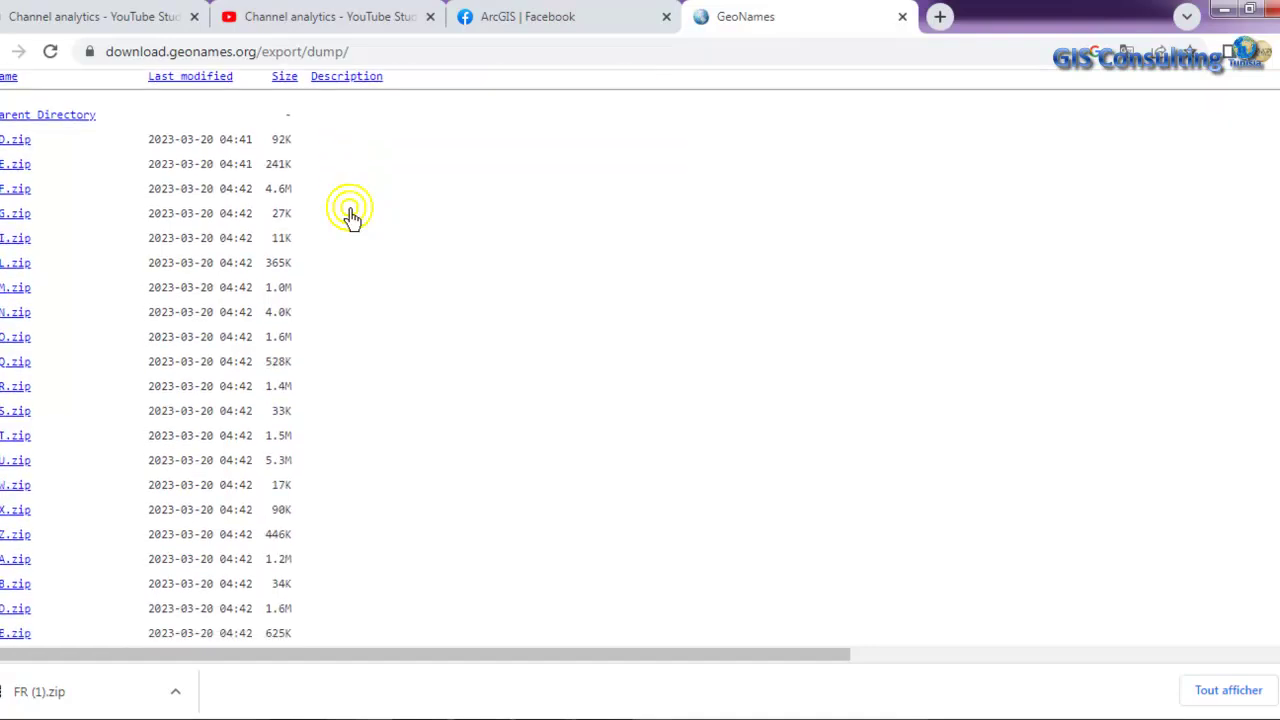
scroll(350, 215, up, 2)
scroll(350, 215, down, 7)
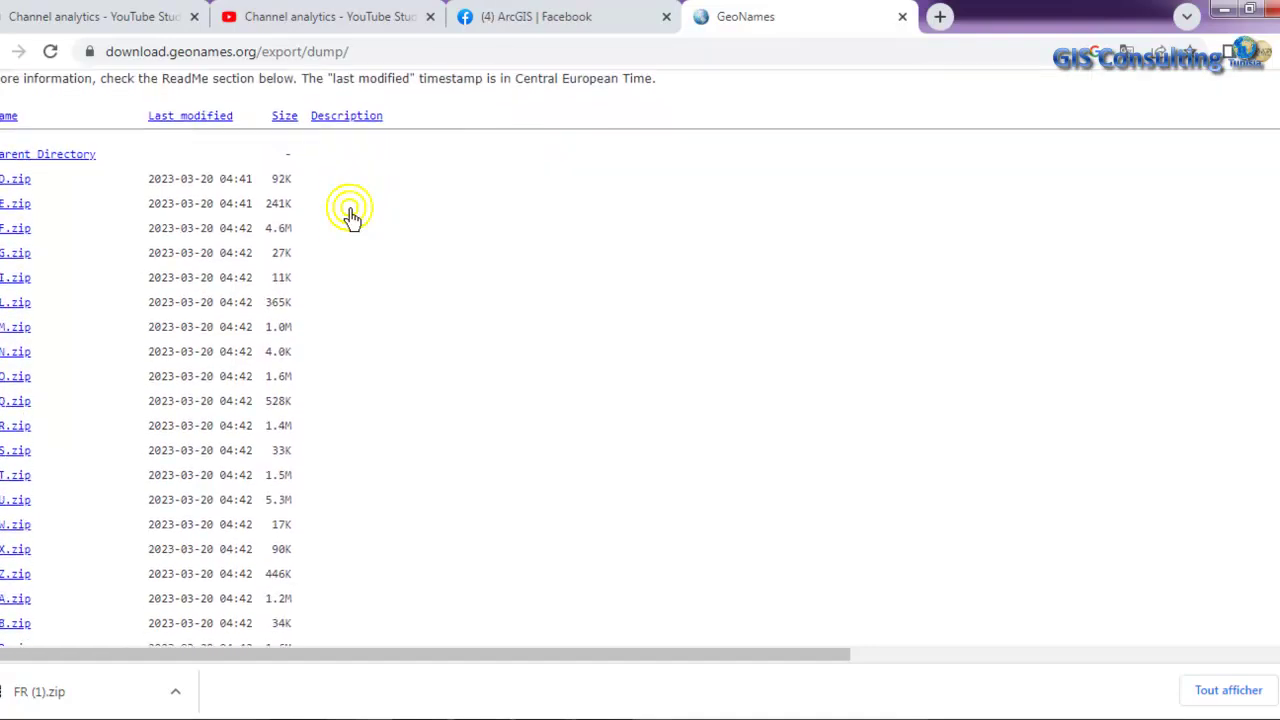
scroll(350, 215, down, 15)
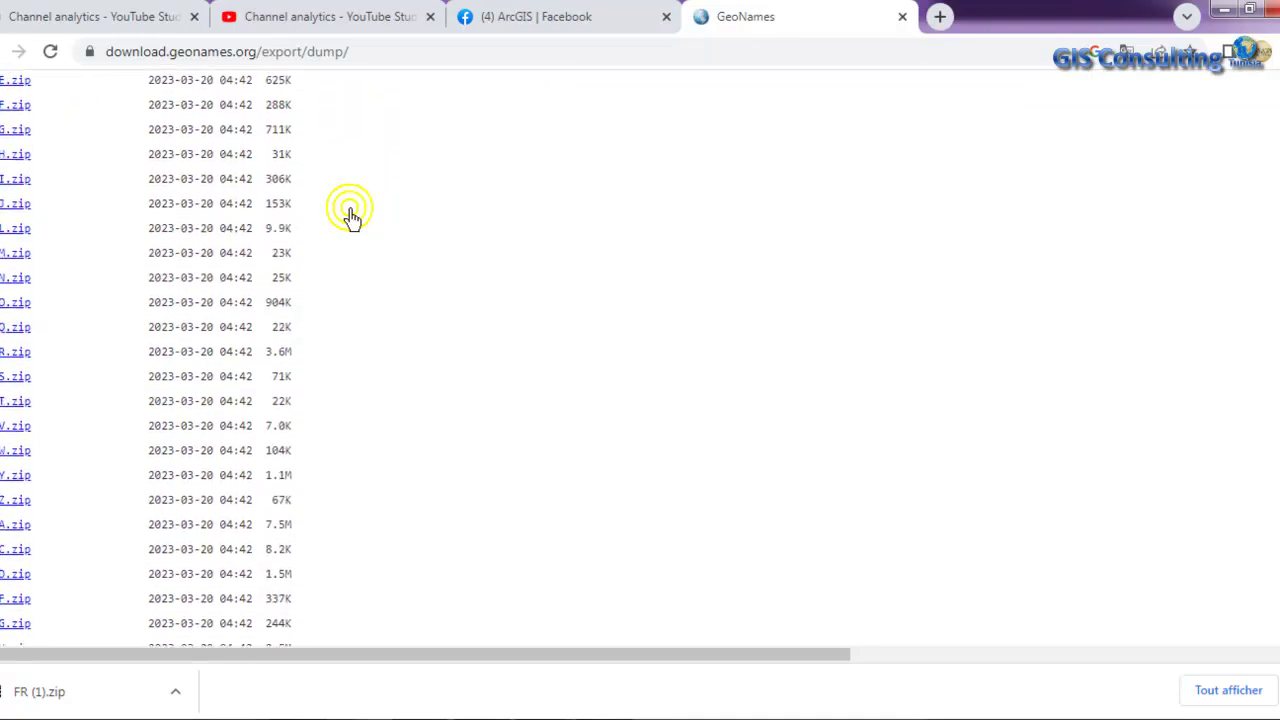
scroll(350, 215, down, 11)
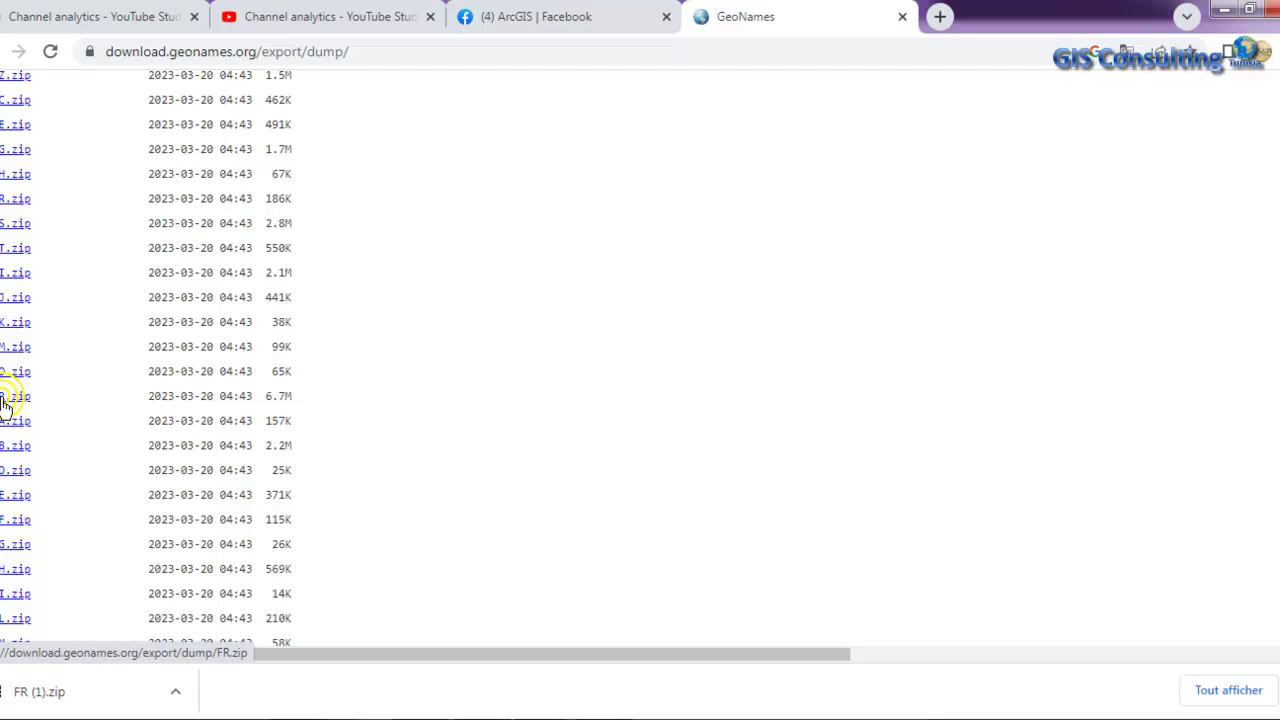
click(6, 398)
click(357, 435)
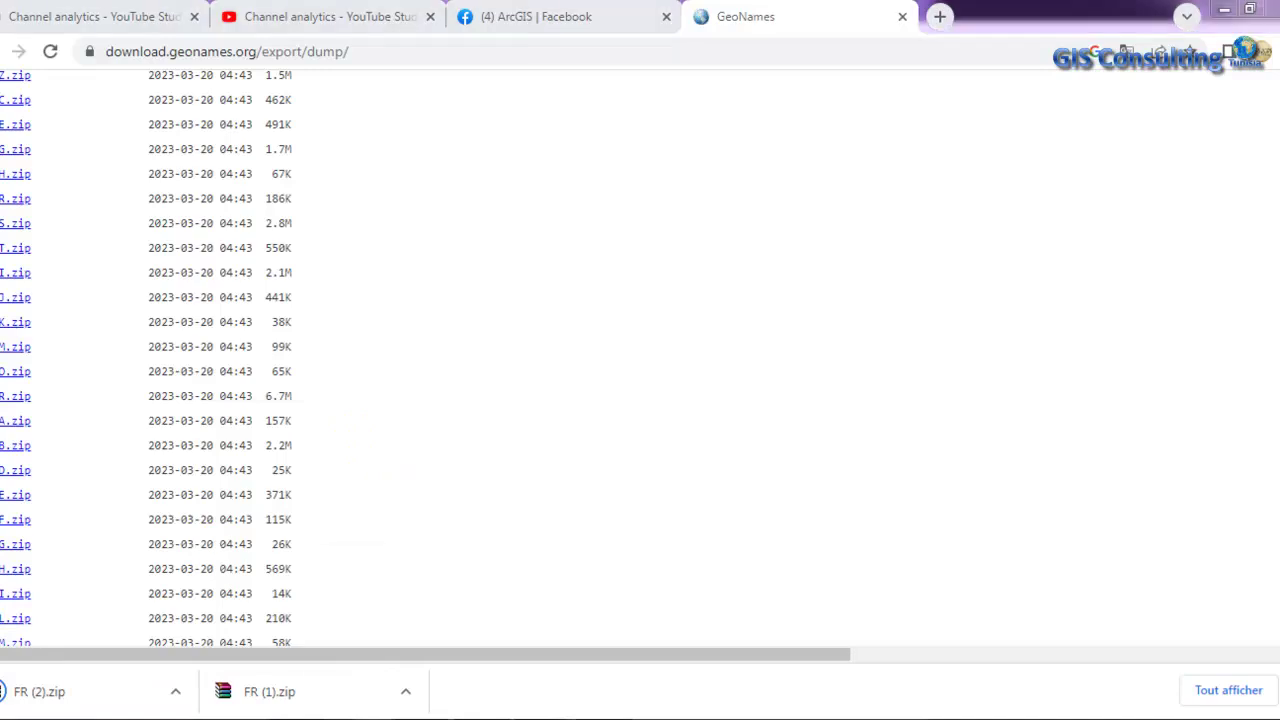
- Switch to the file explorer and extract FR.zip directly into the C:\ArcGIS\FR folder
mouse_move(527, 716)
click(581, 670)
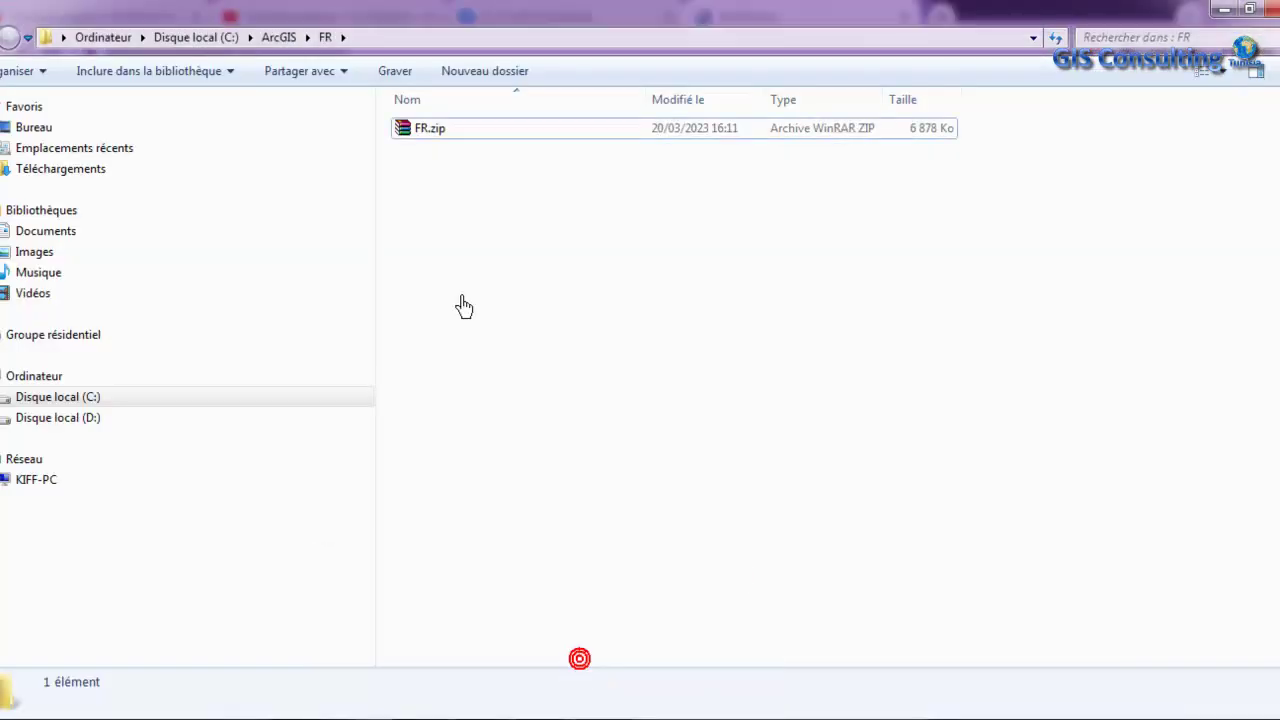
click(416, 160)
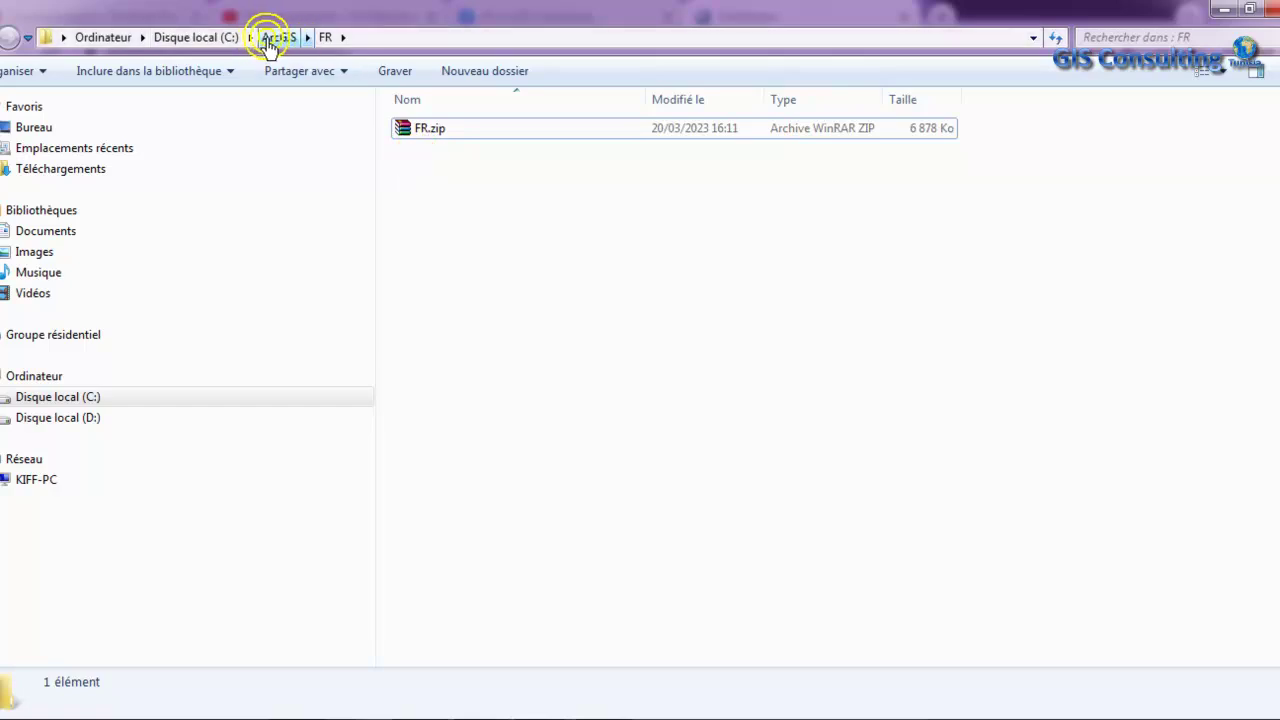
click(422, 133)
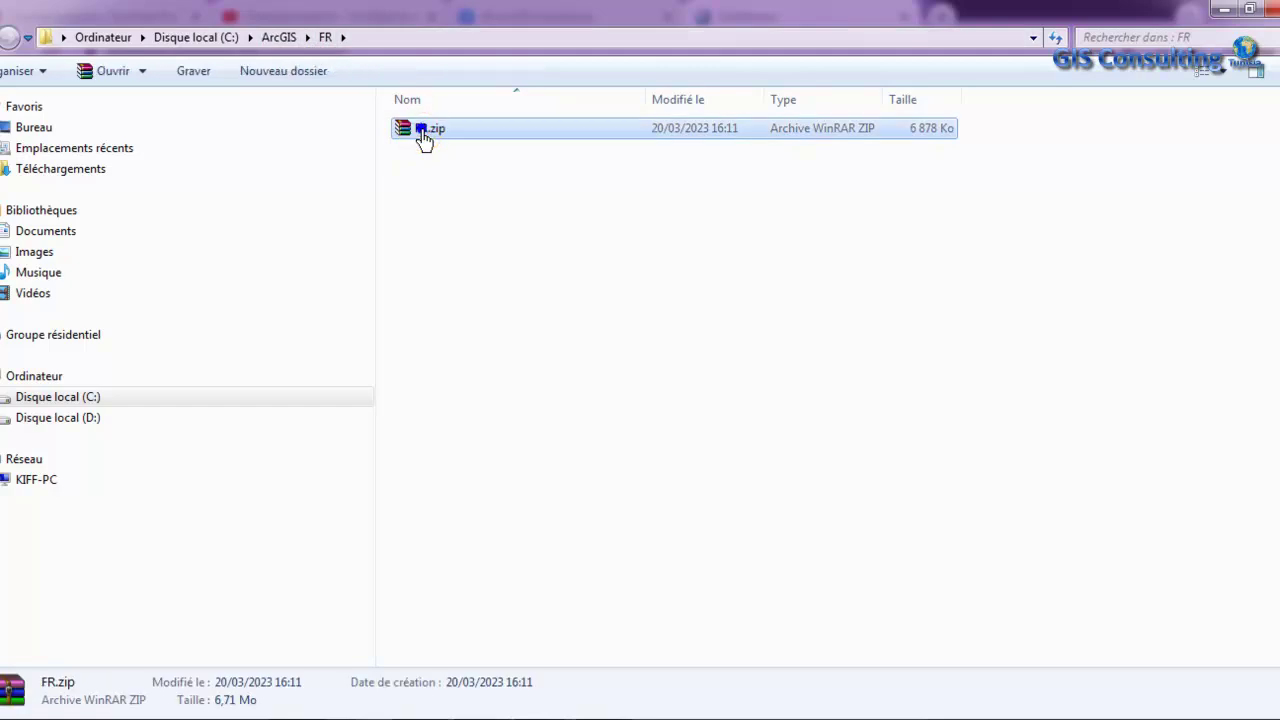
right_click(424, 140)
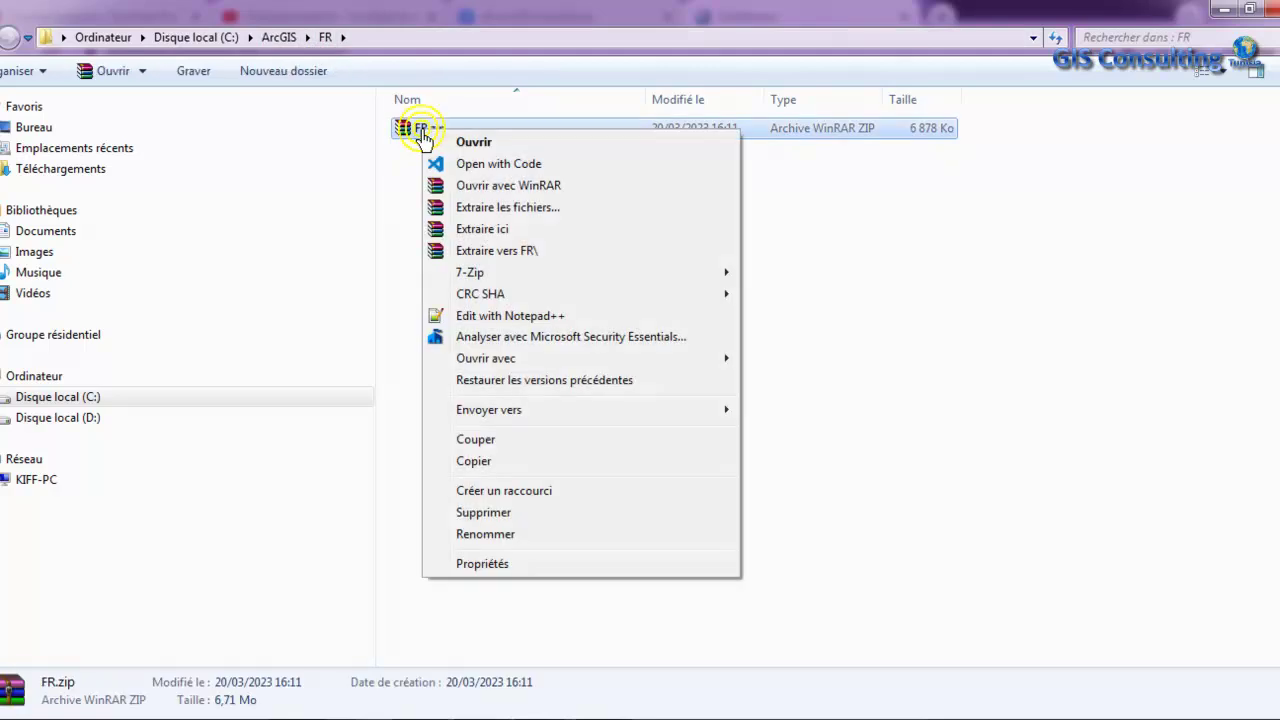
click(465, 238)
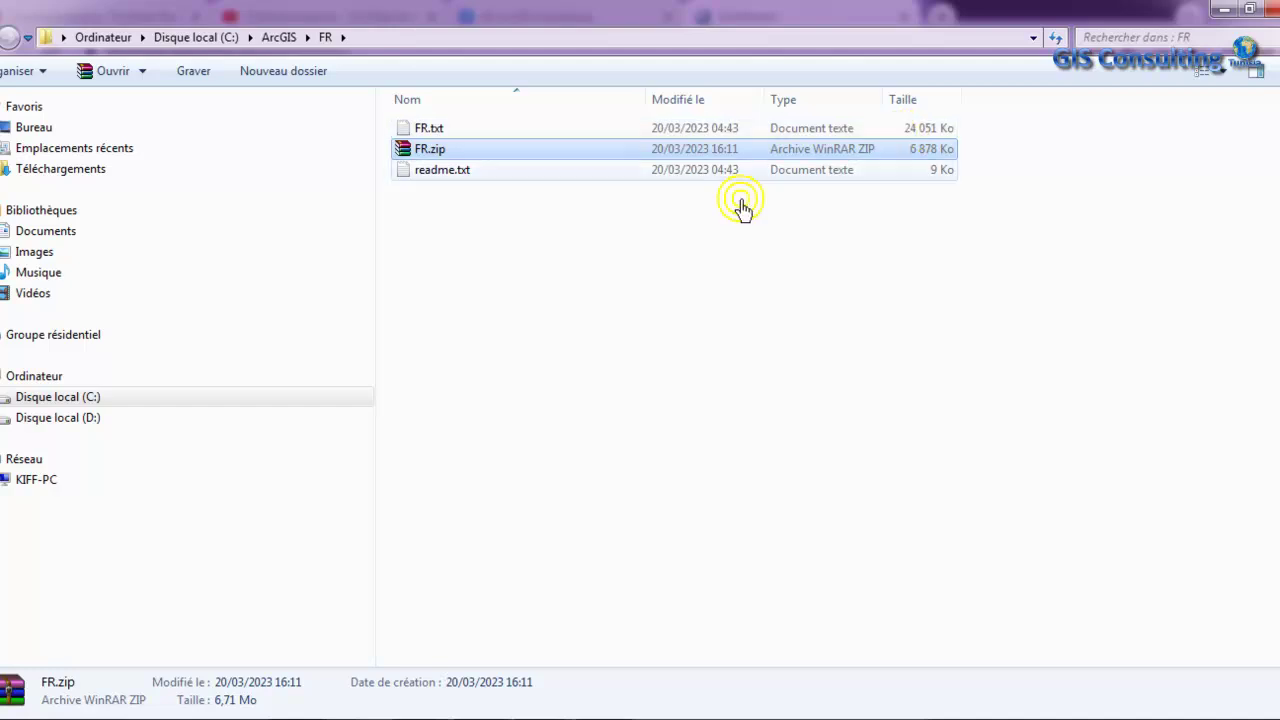
- Open readme.txt in Notepad++, examine the main geoname table's field list, and highlight the latitude and longitude lines
click(441, 174)
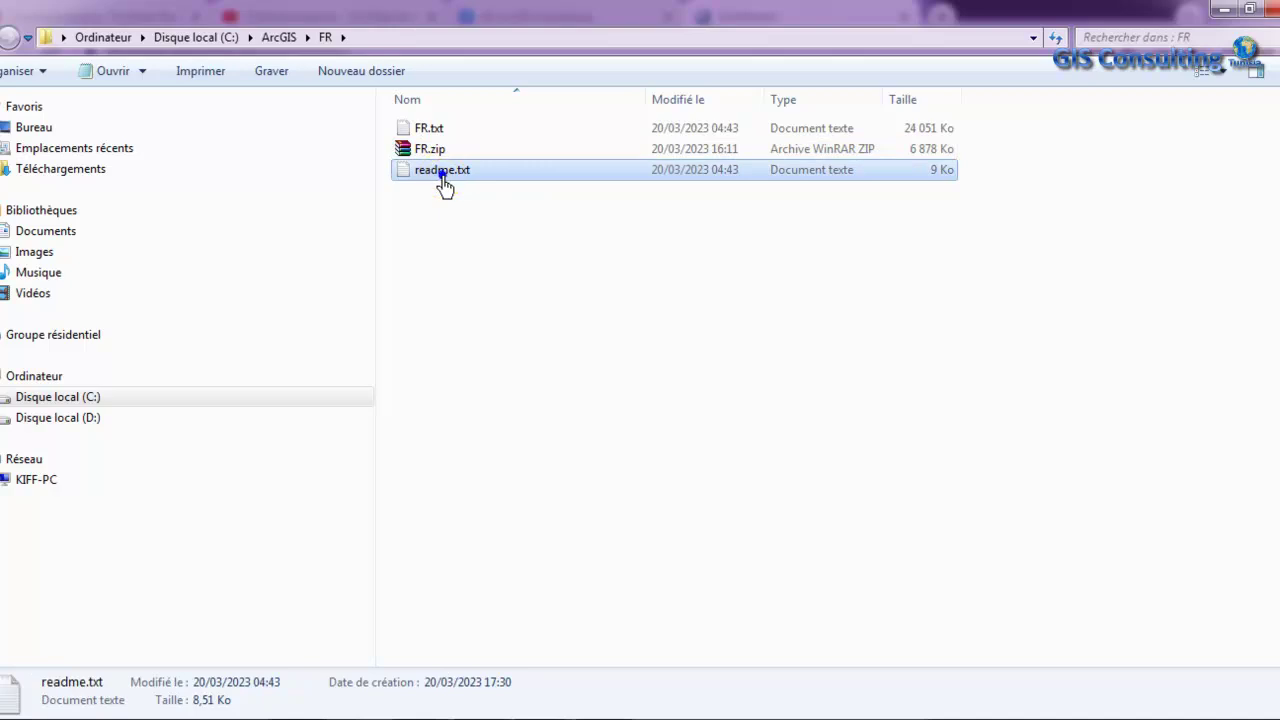
right_click(443, 178)
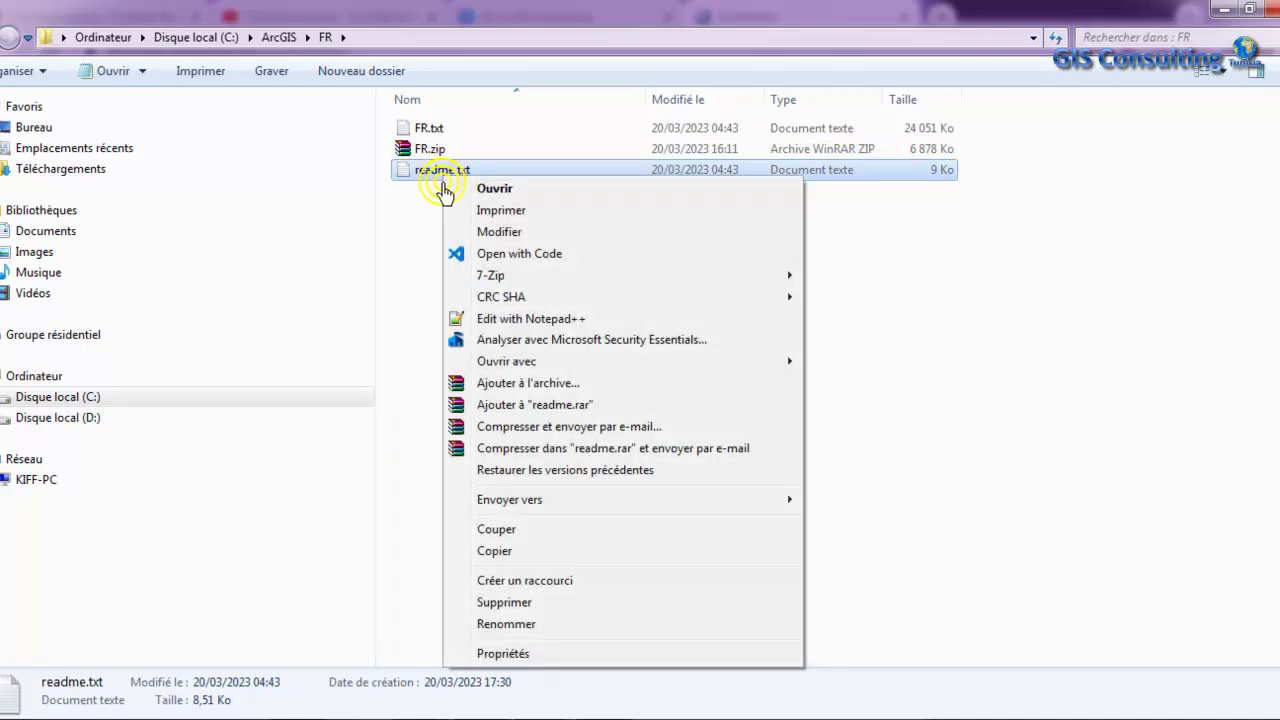
click(498, 320)
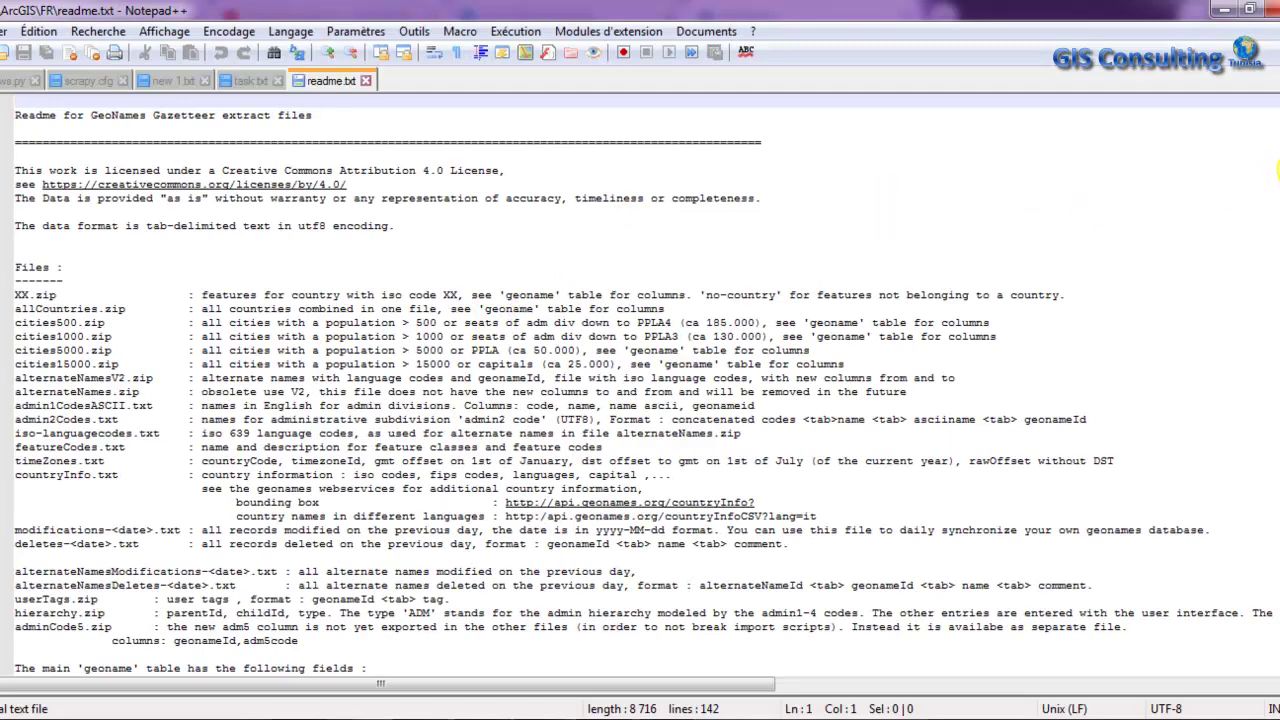
scroll(1278, 170, down, 2)
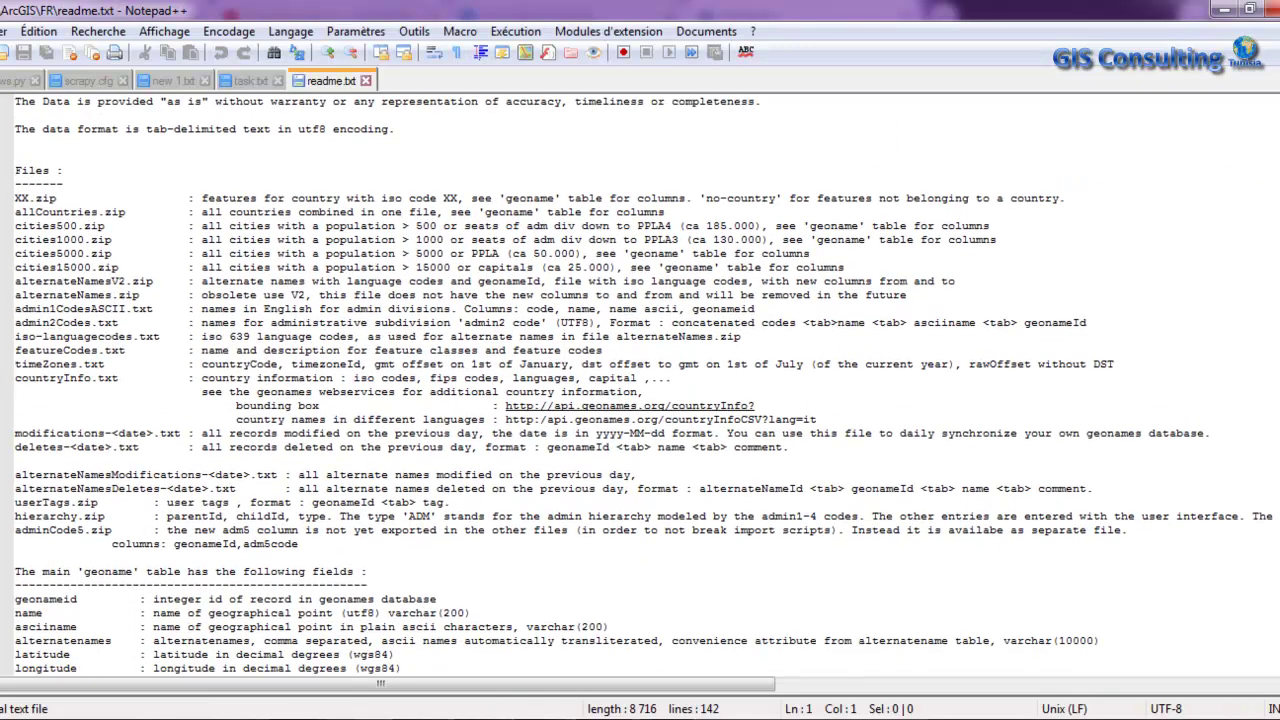
scroll(1278, 170, down, 1)
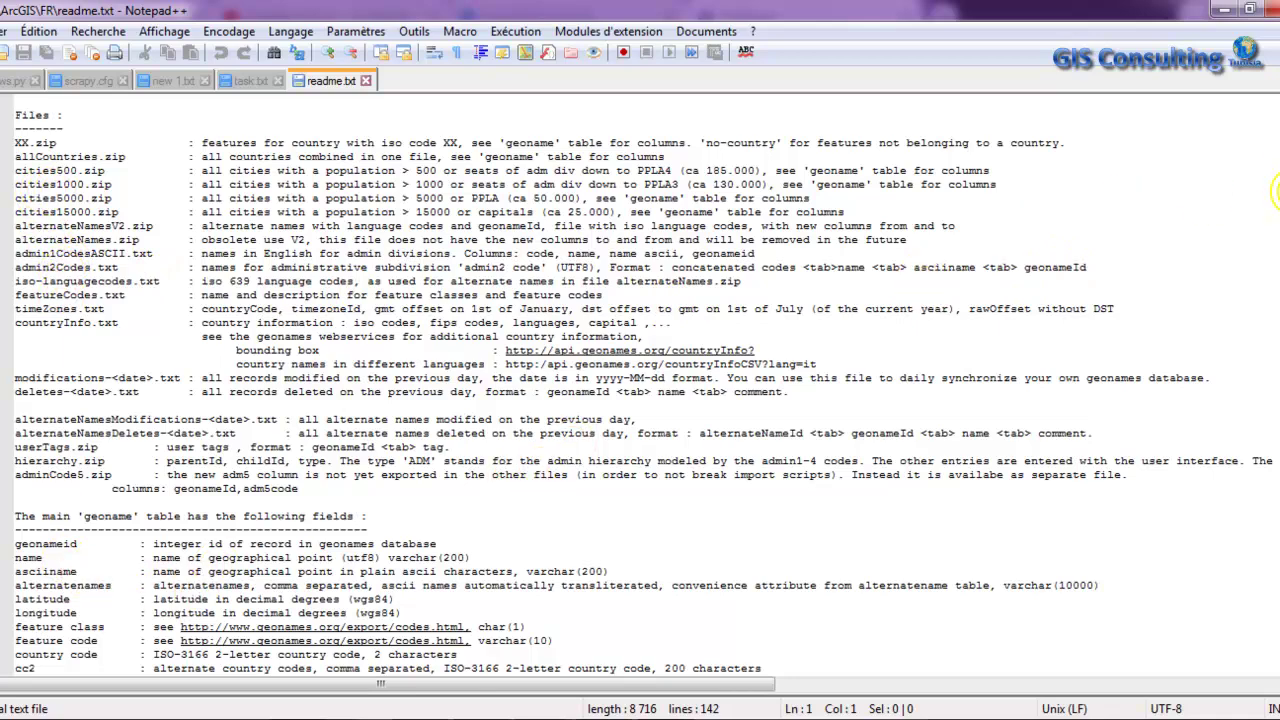
scroll(760, 393, down, 6)
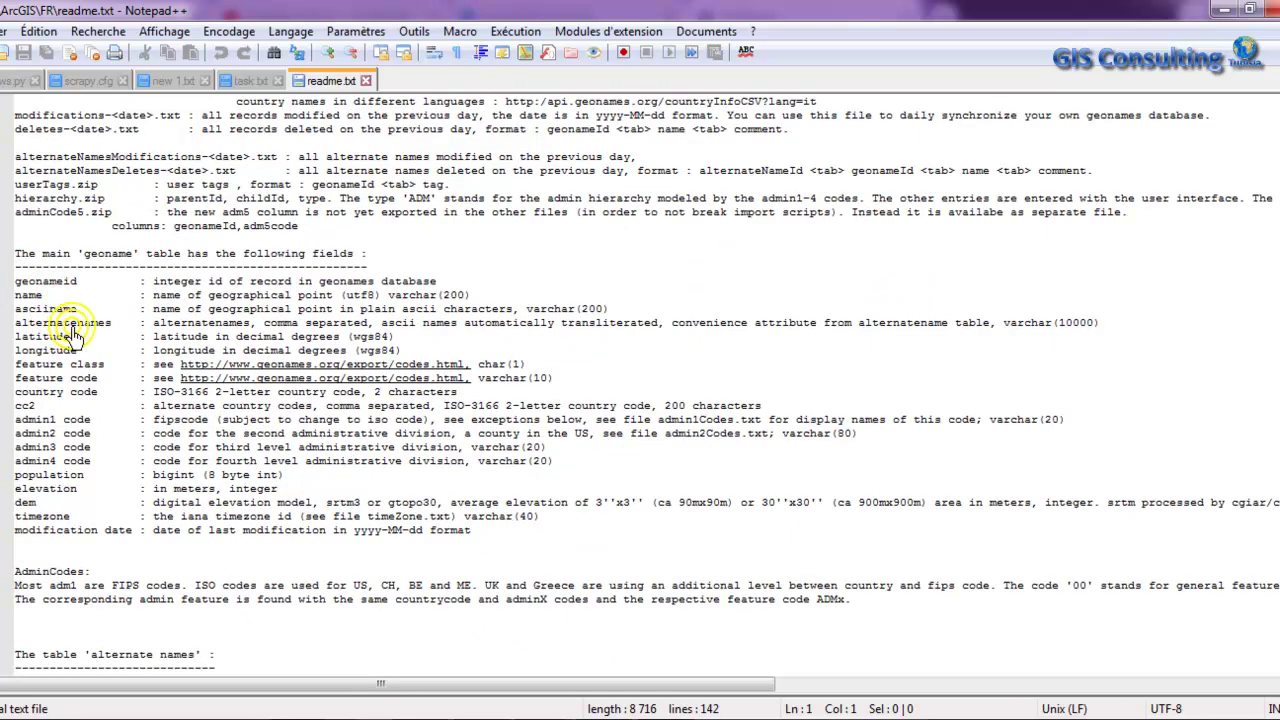
drag(15, 337, 370, 345)
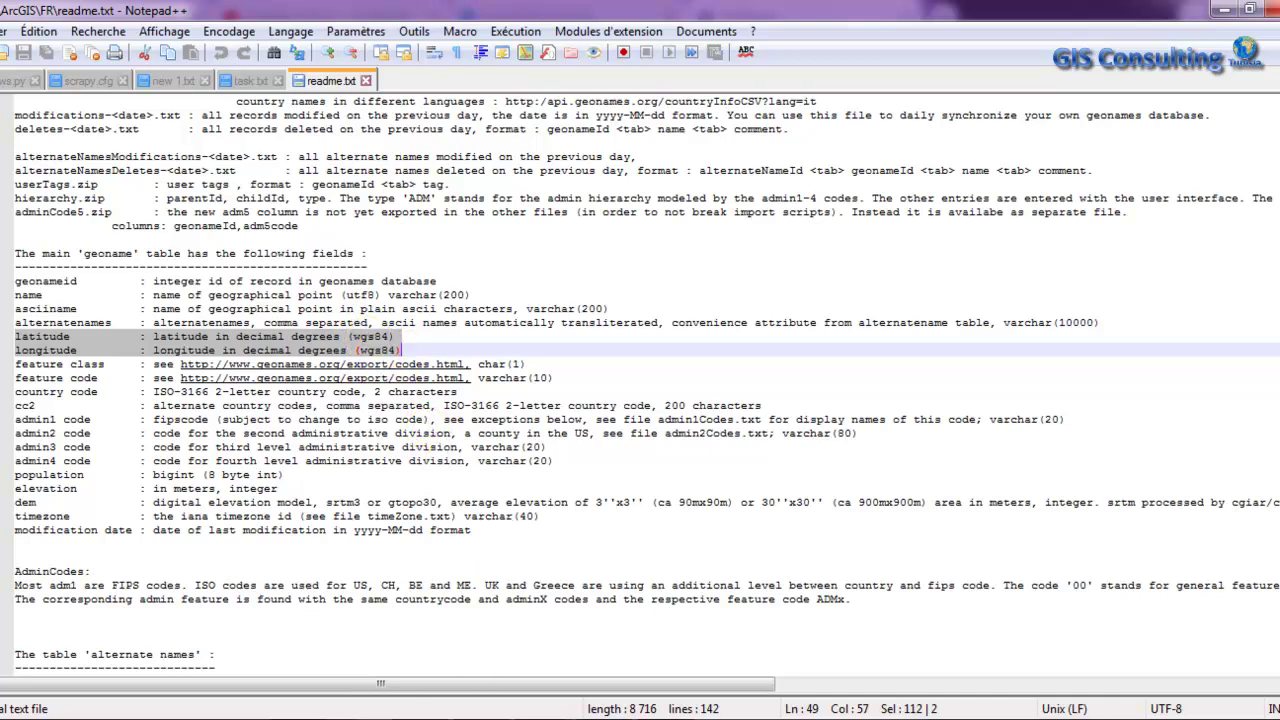
- Switch to ArcMap, refresh the FR folder under C:\ArcGIS, and add FR.txt to the map
key(alt+Tab)
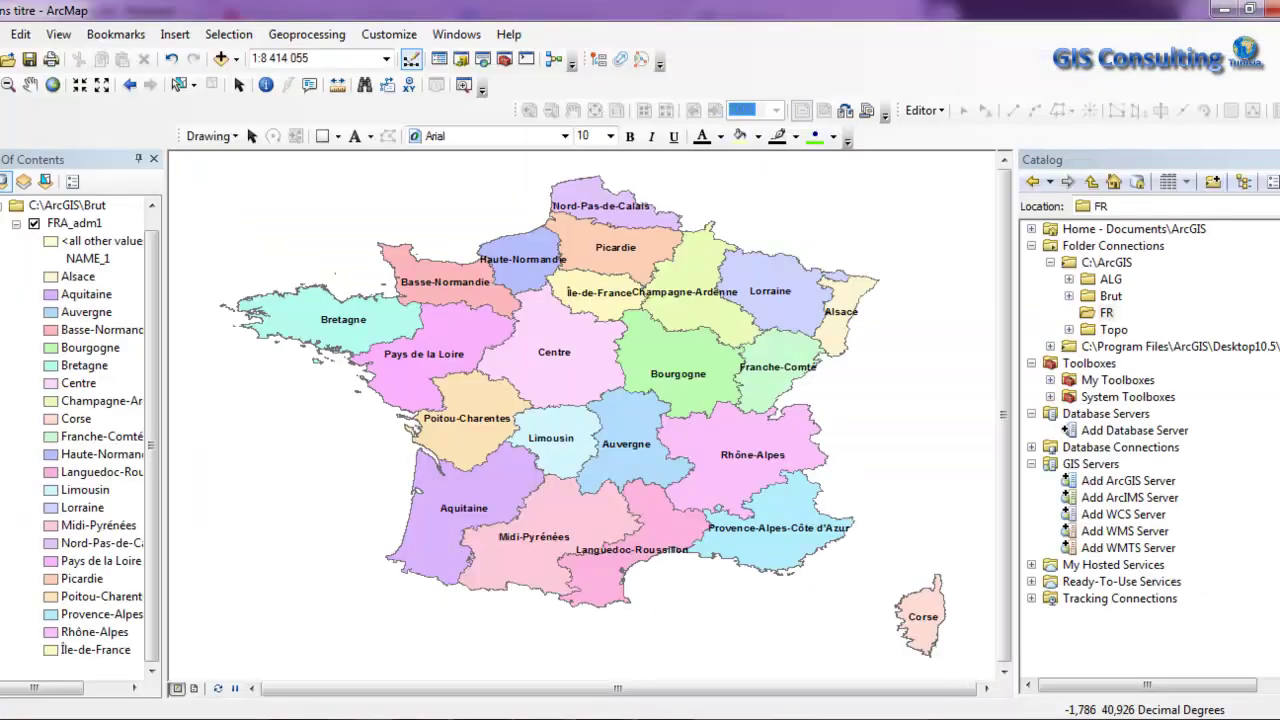
right_click(1096, 322)
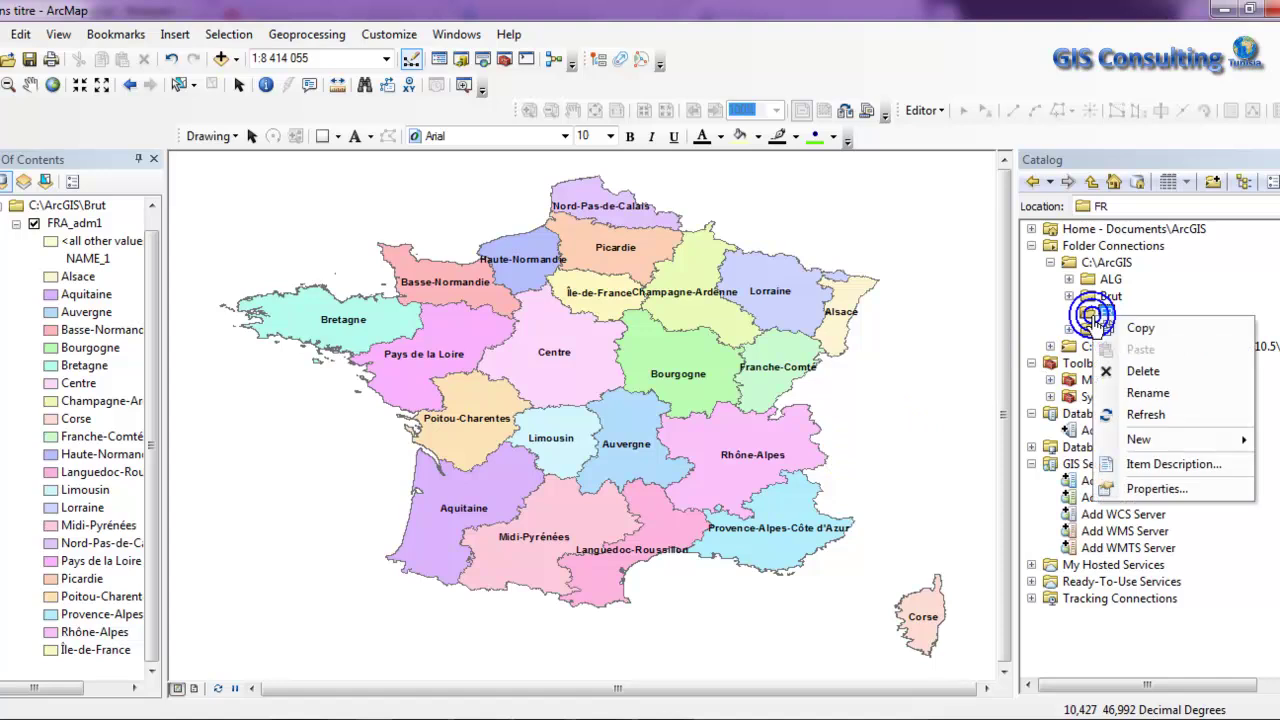
click(1136, 415)
drag(1108, 330, 1128, 339)
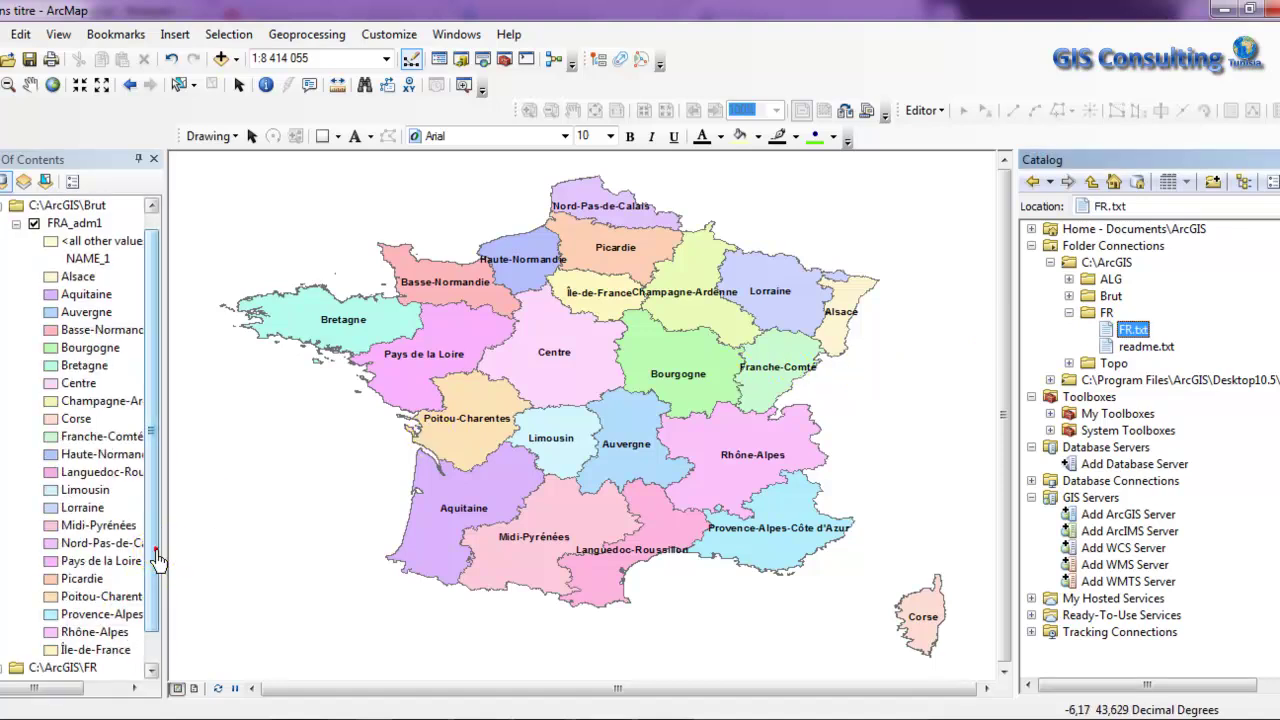
- Open the FR.txt table, examine its coordinate columns Field5 and Field6, and close it
scroll(157, 551, down, 1)
right_click(61, 655)
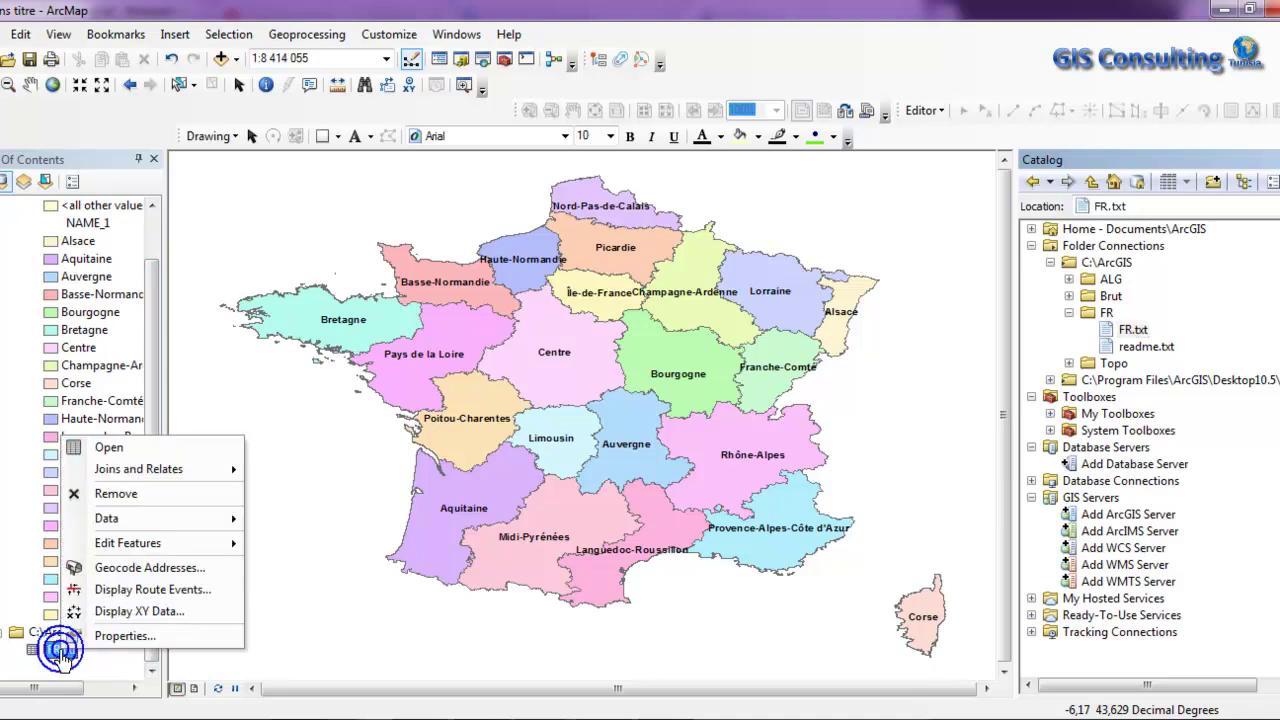
click(109, 449)
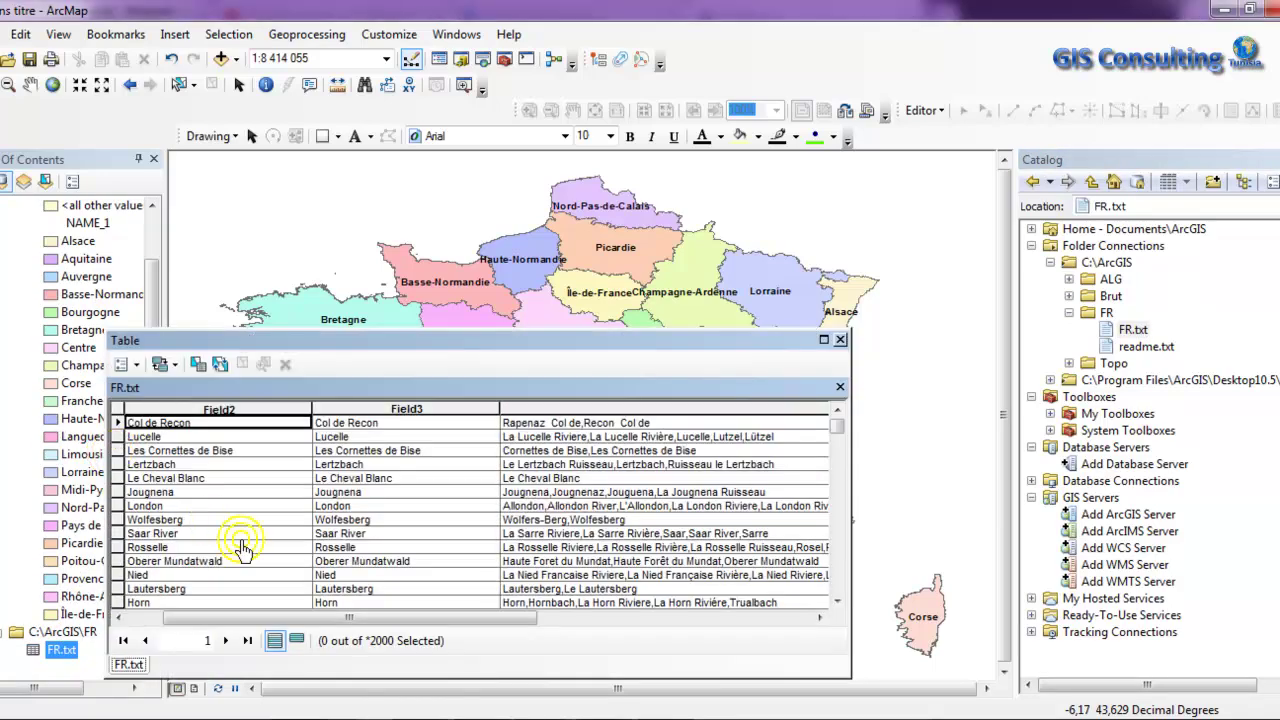
click(290, 535)
drag(273, 617, 376, 620)
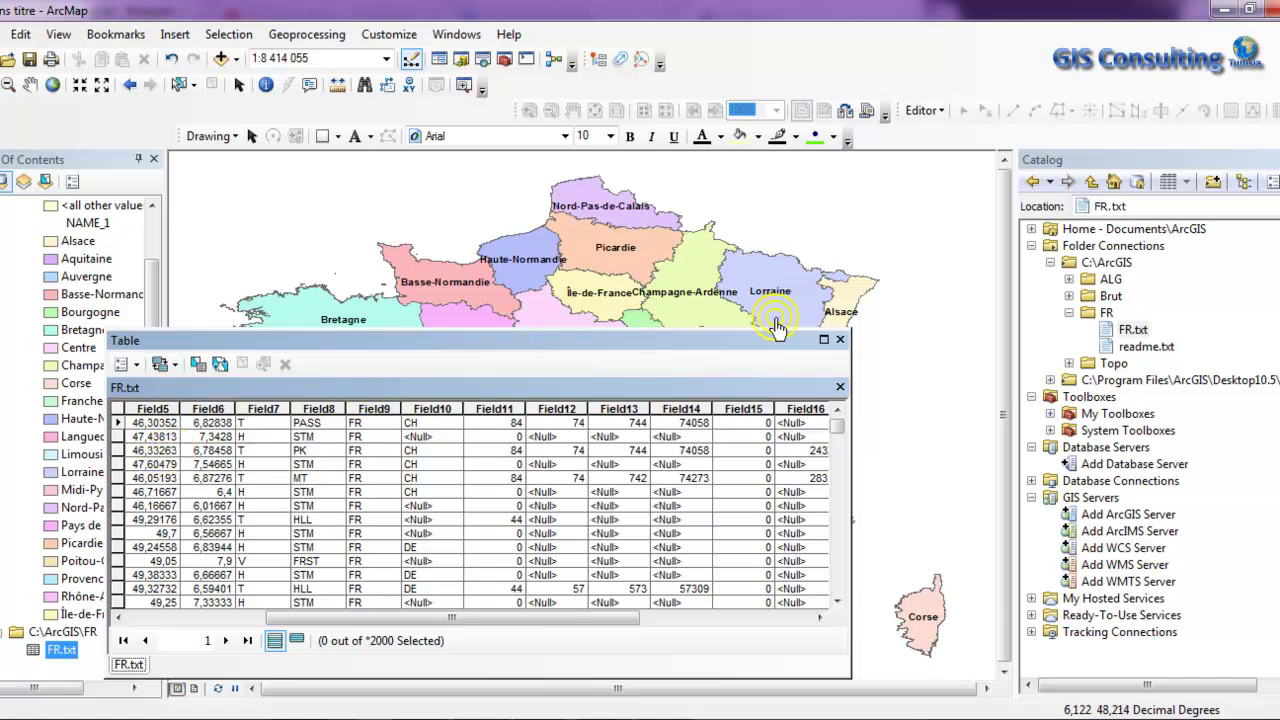
click(840, 340)
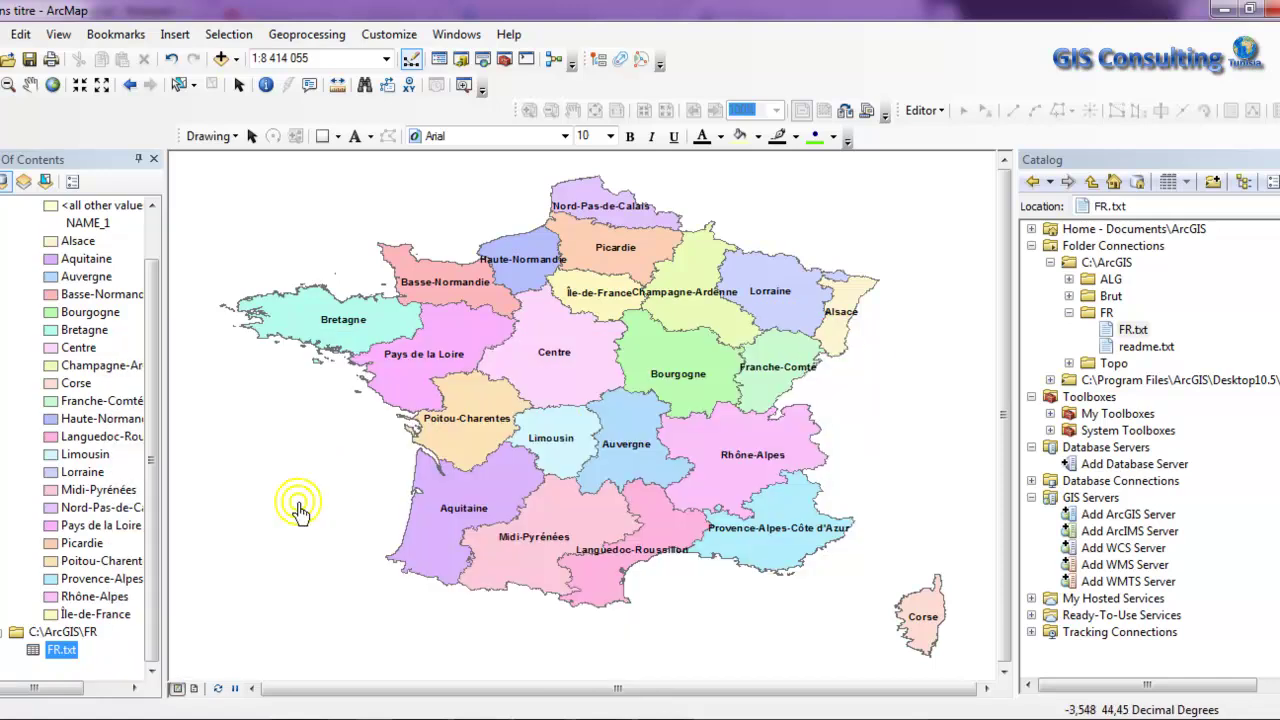
- Start Display XY Data for FR.txt, with Field6 as the X field and Field5 as the Y field
right_click(60, 653)
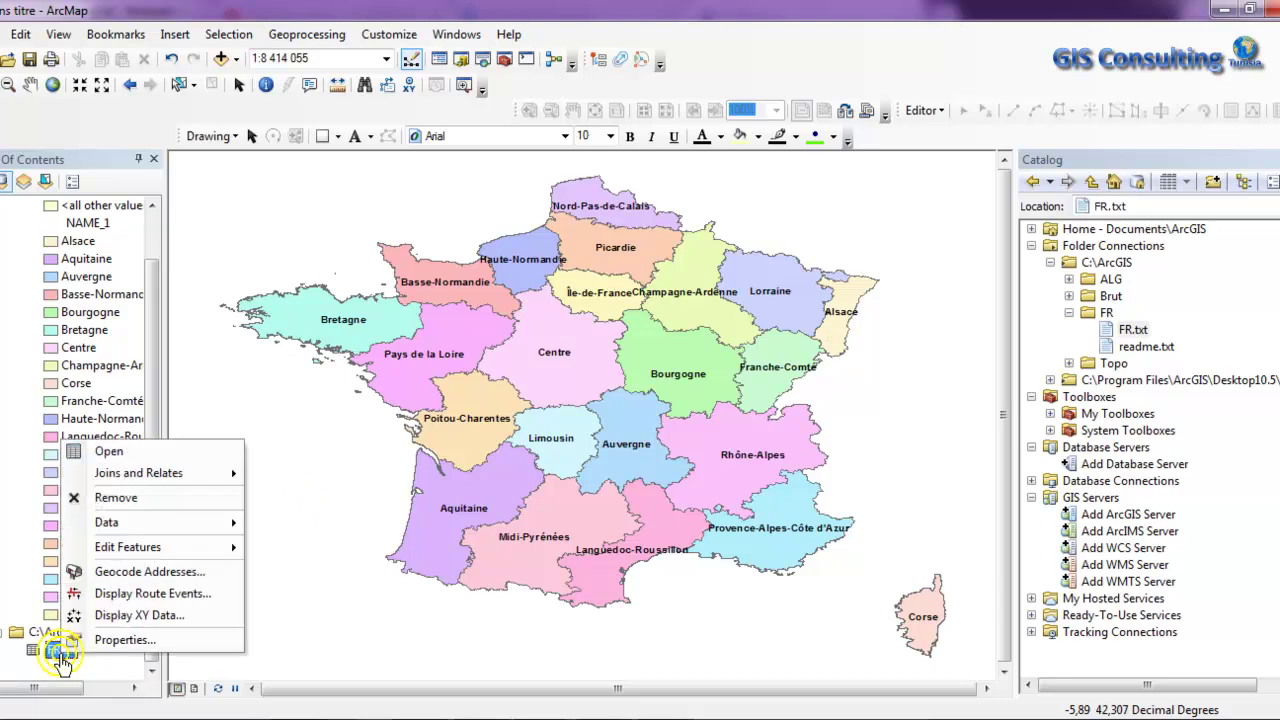
click(100, 617)
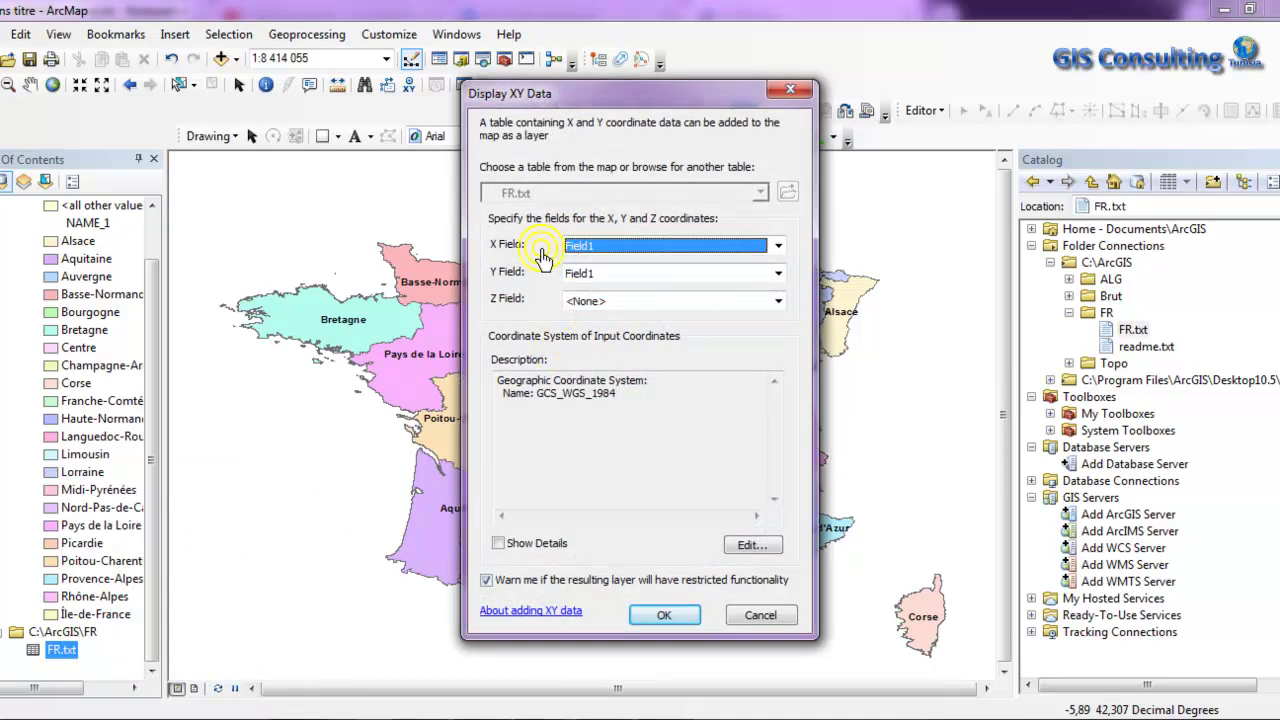
click(584, 247)
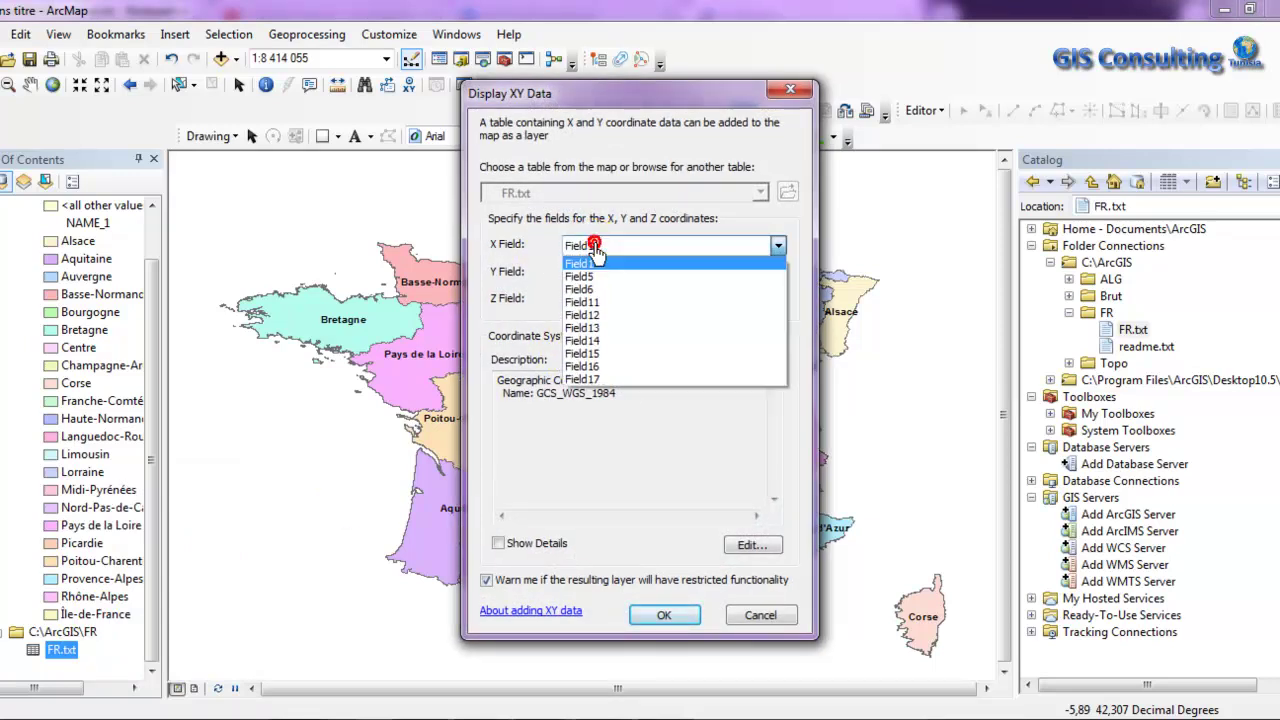
click(606, 289)
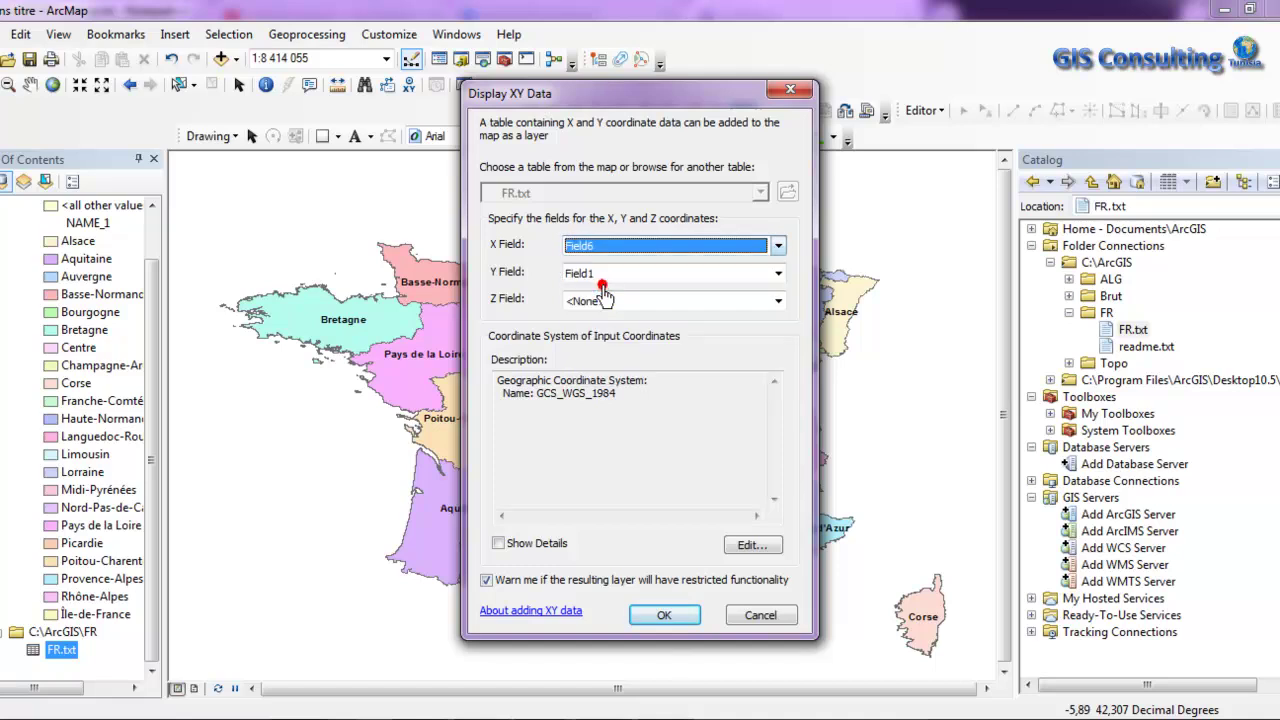
click(610, 274)
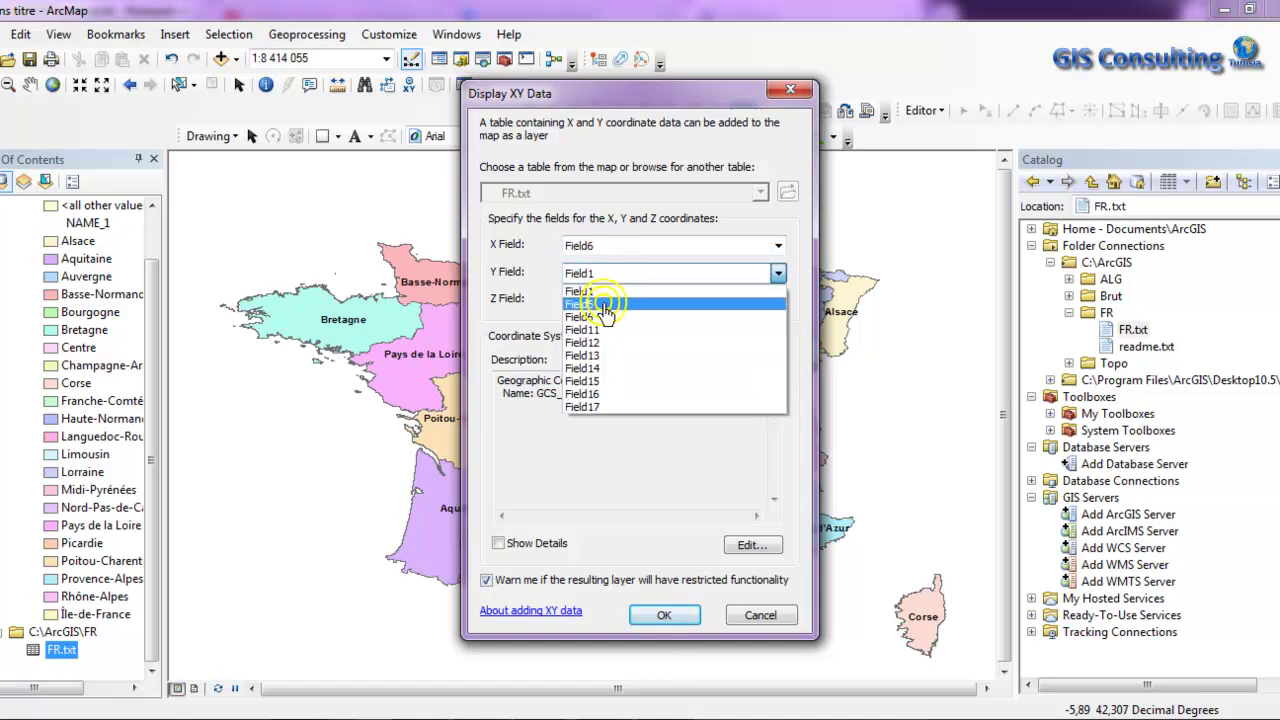
click(600, 303)
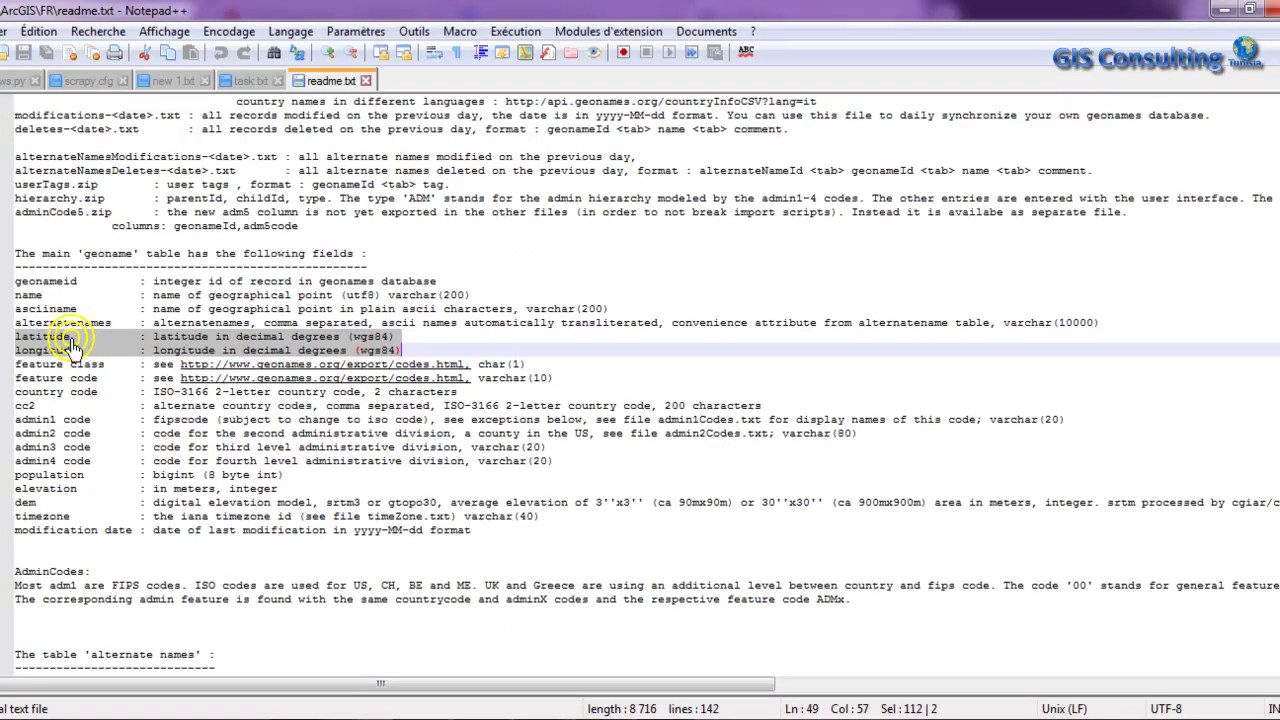
- Return from the readme to the Display XY Data settings and check the coordinate system of the input coordinates
click(1218, 10)
click(637, 325)
click(570, 386)
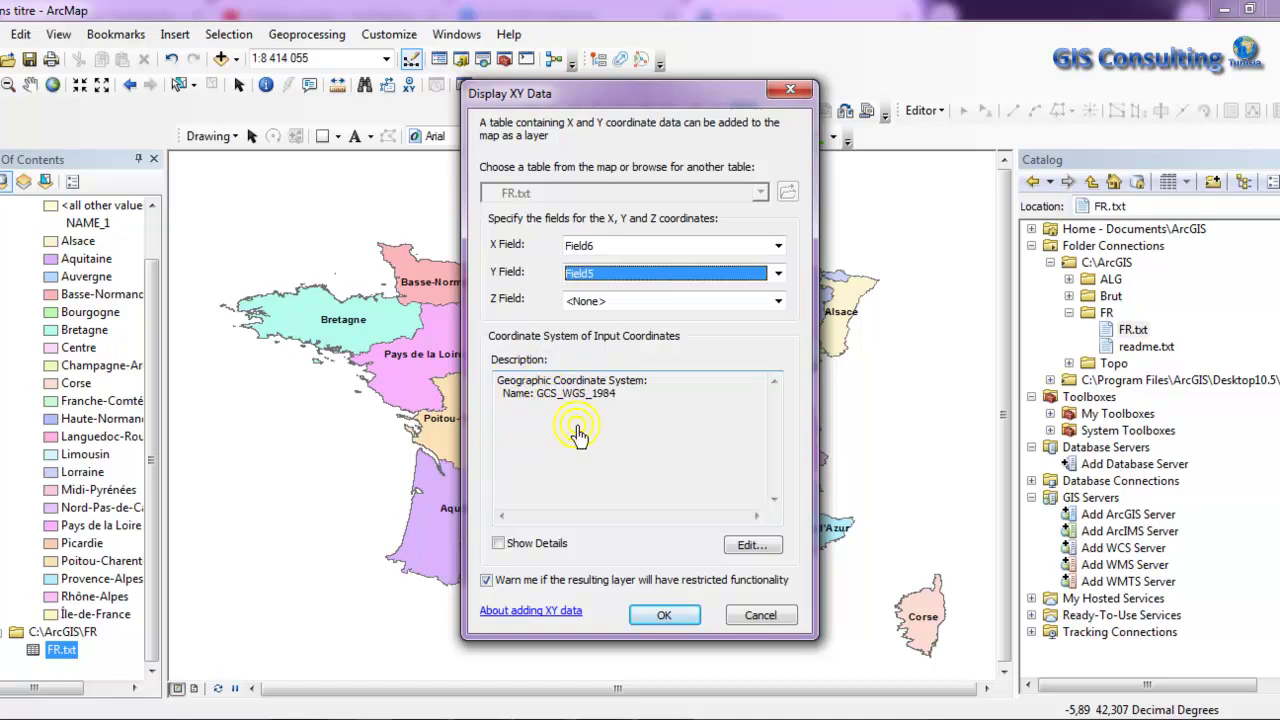
- Open the coordinate system selection for the input coordinates, search it for code 4326, and clear the search
click(680, 453)
drag(620, 400, 497, 390)
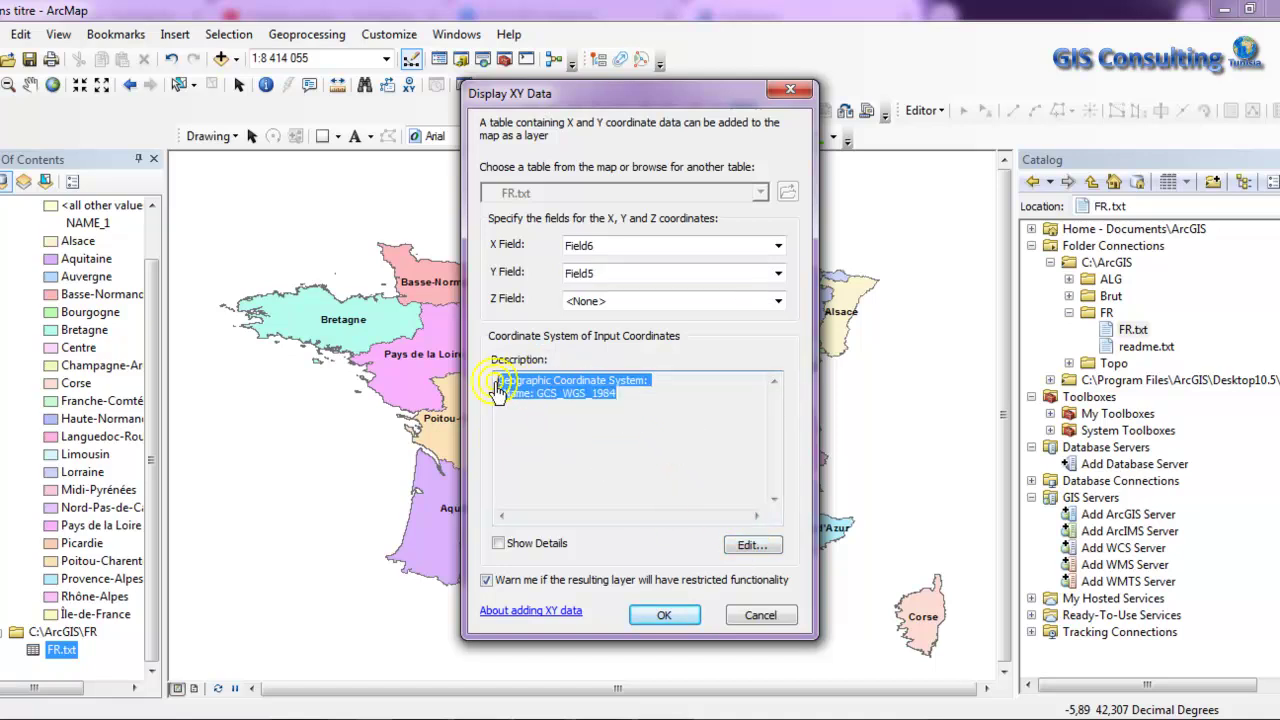
click(748, 548)
click(609, 312)
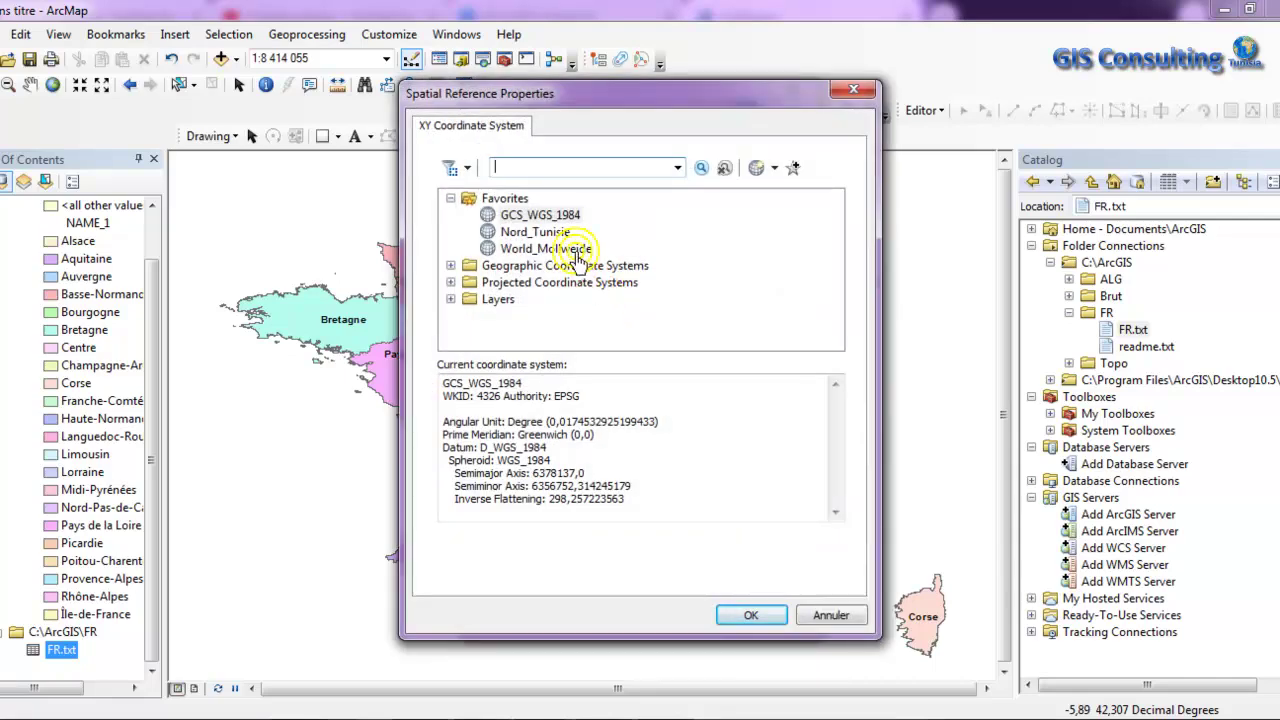
click(518, 168)
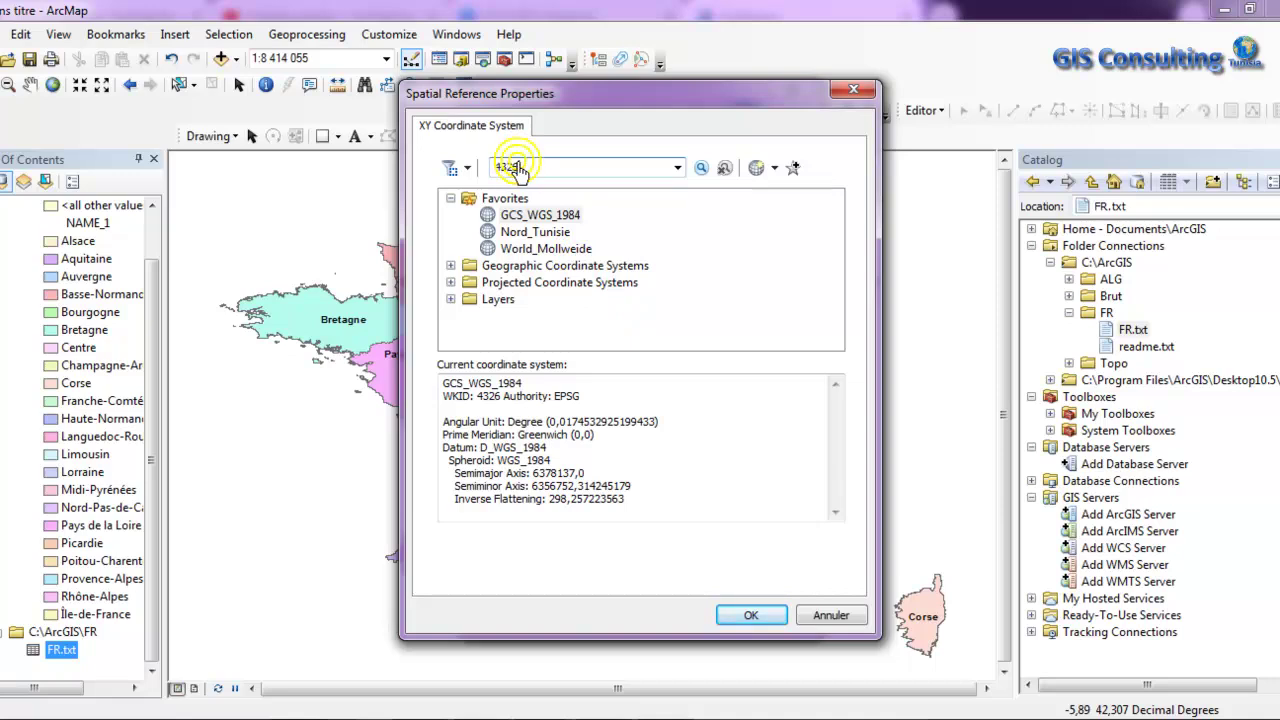
key(Return)
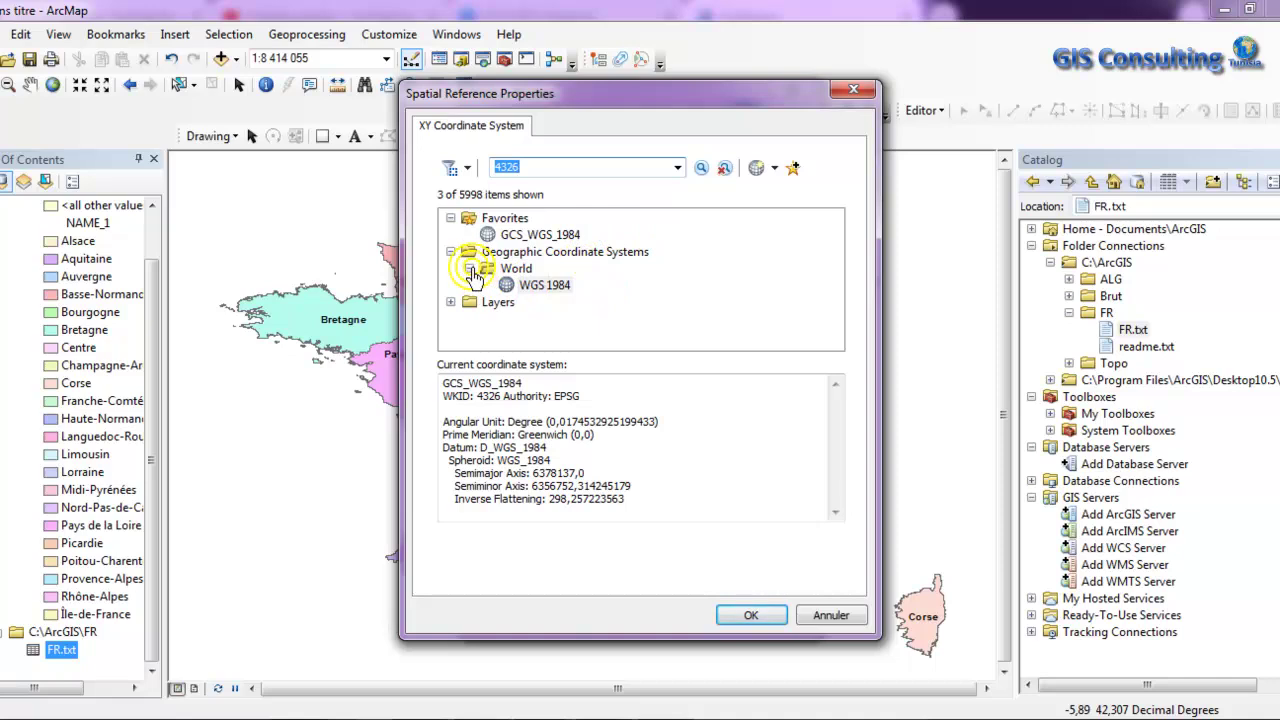
click(725, 167)
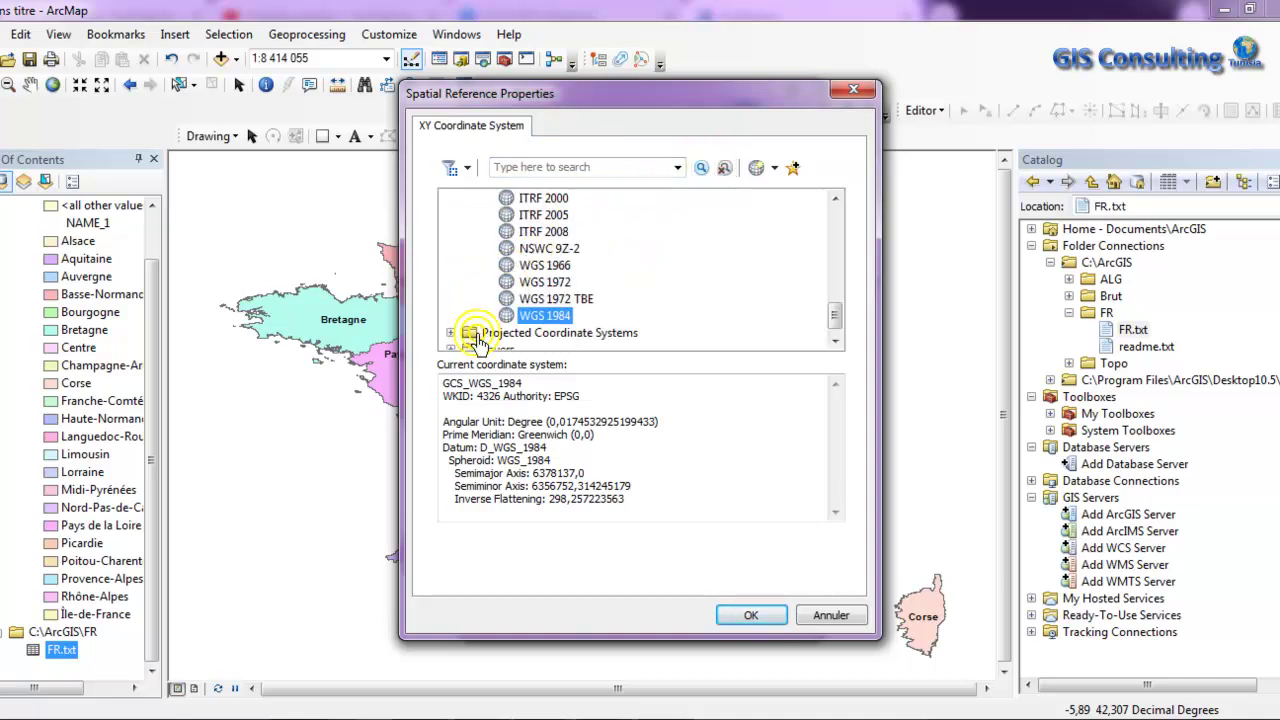
- Set the input coordinate system to WGS 1984 from the World group of Geographic Coordinate Systems
drag(834, 314, 834, 214)
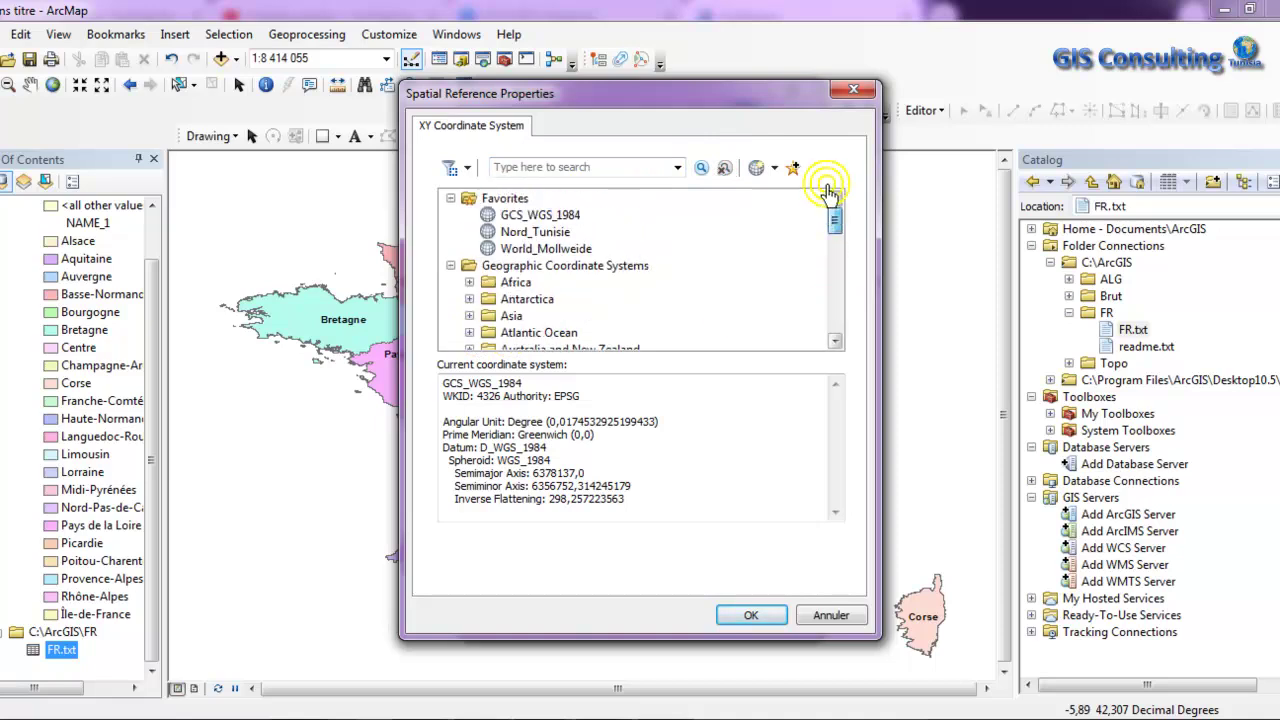
click(450, 266)
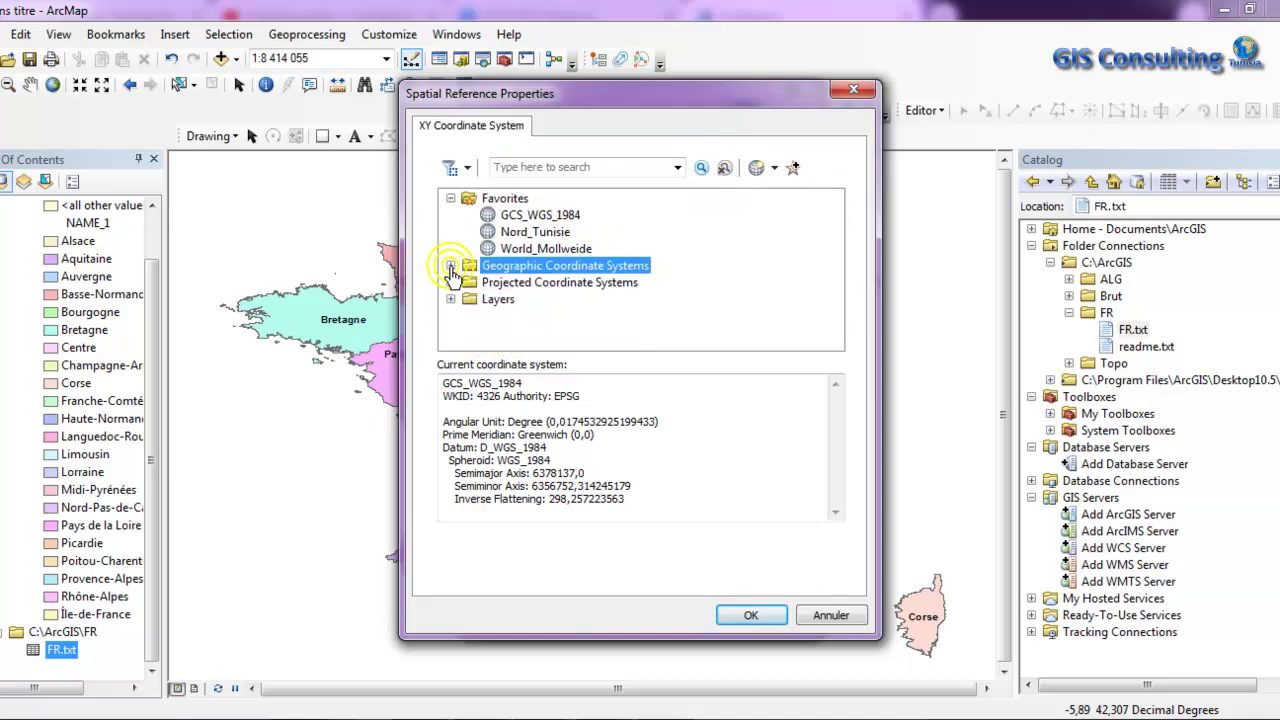
click(451, 266)
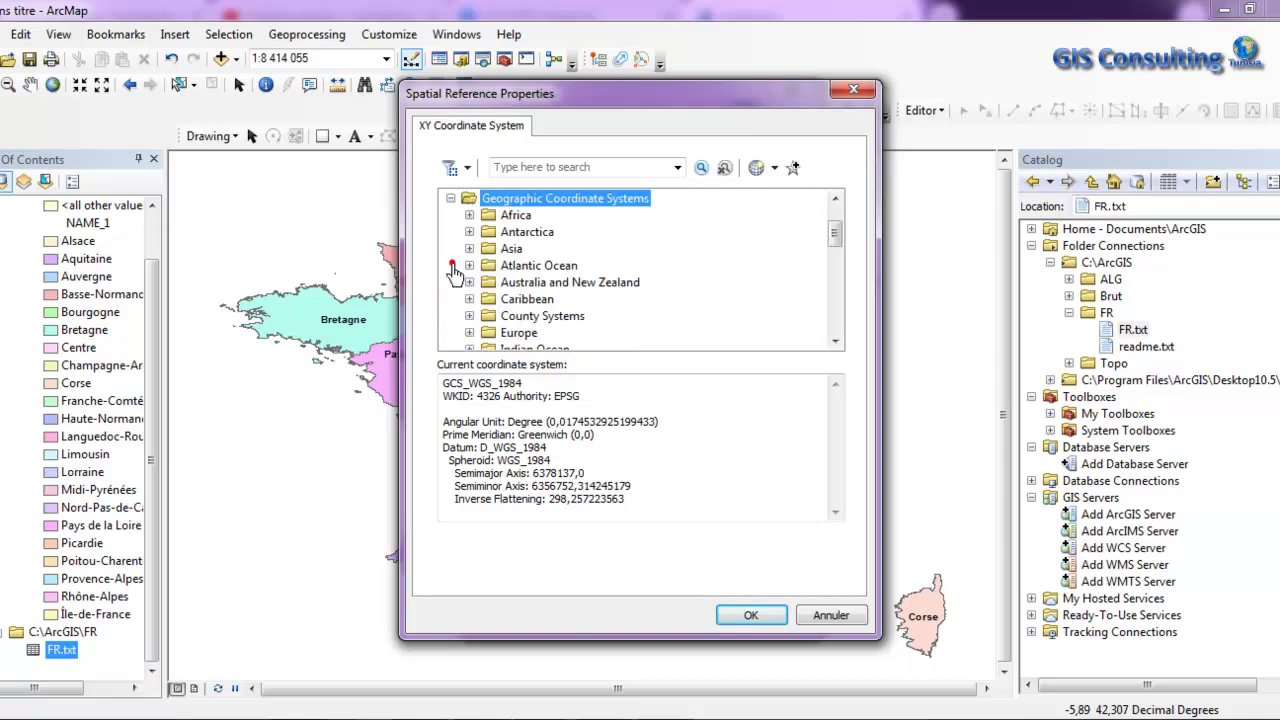
click(838, 300)
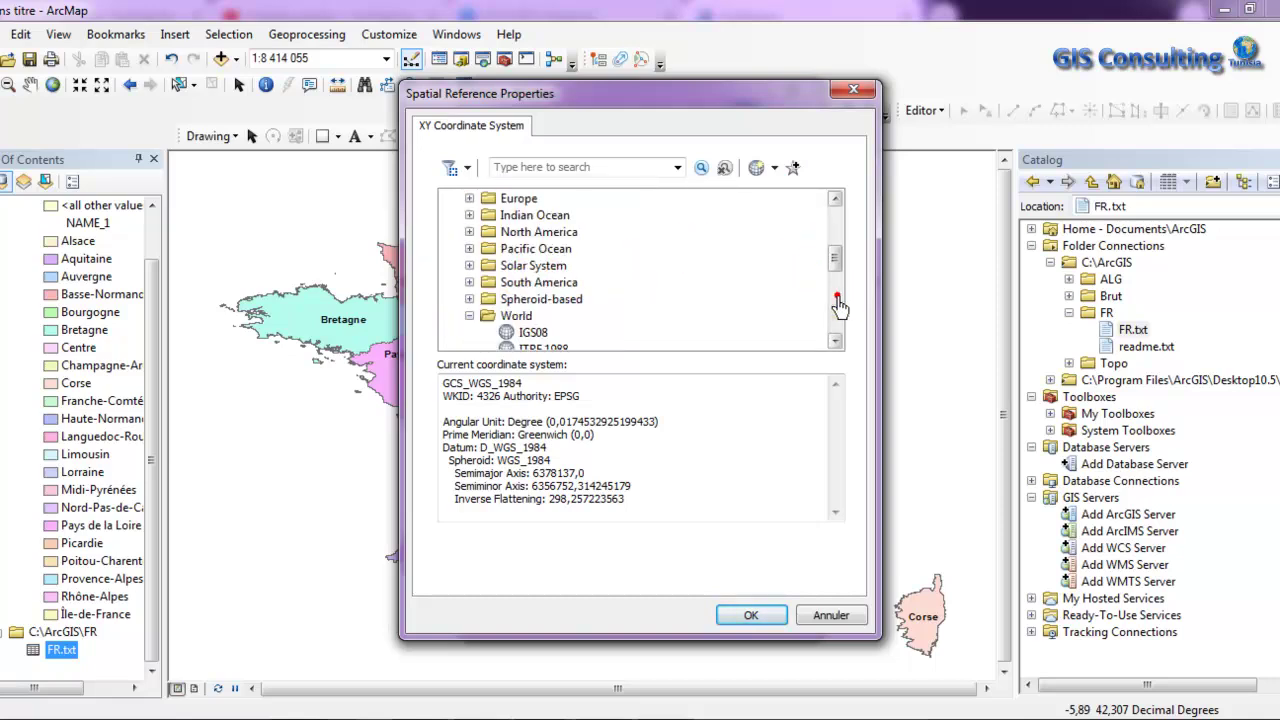
click(487, 316)
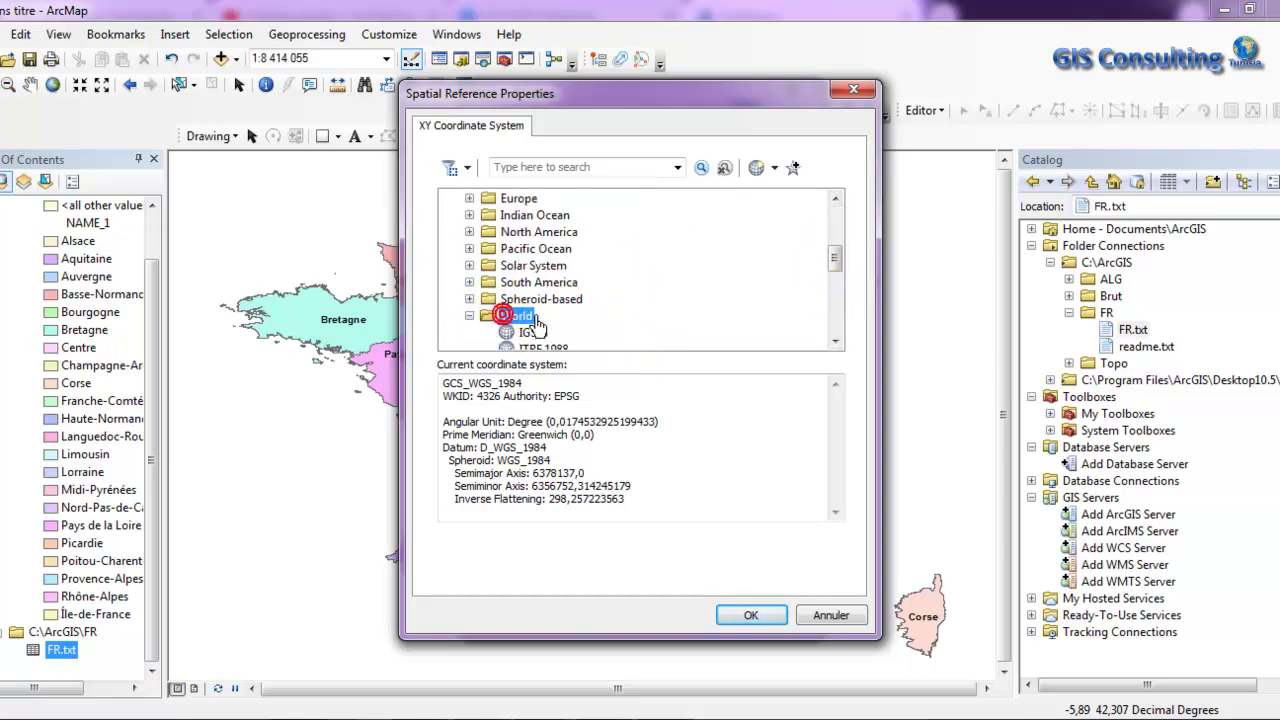
click(840, 322)
click(838, 326)
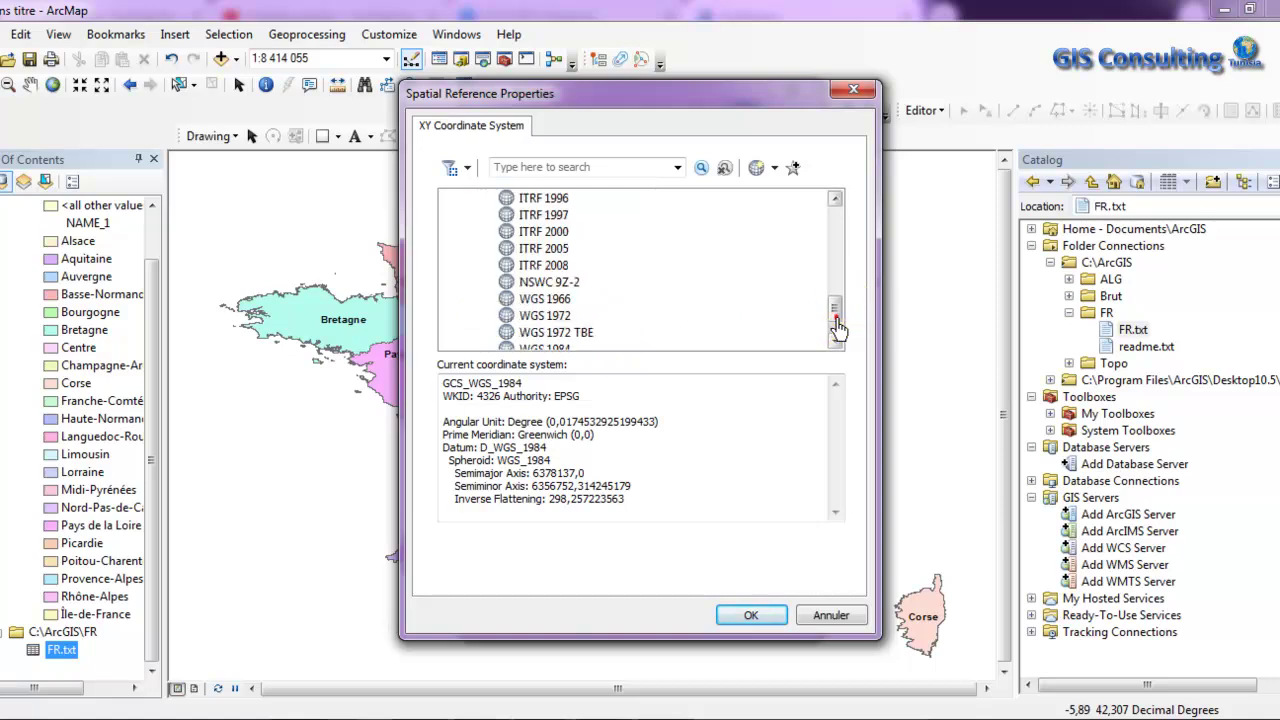
click(835, 340)
click(553, 348)
click(541, 333)
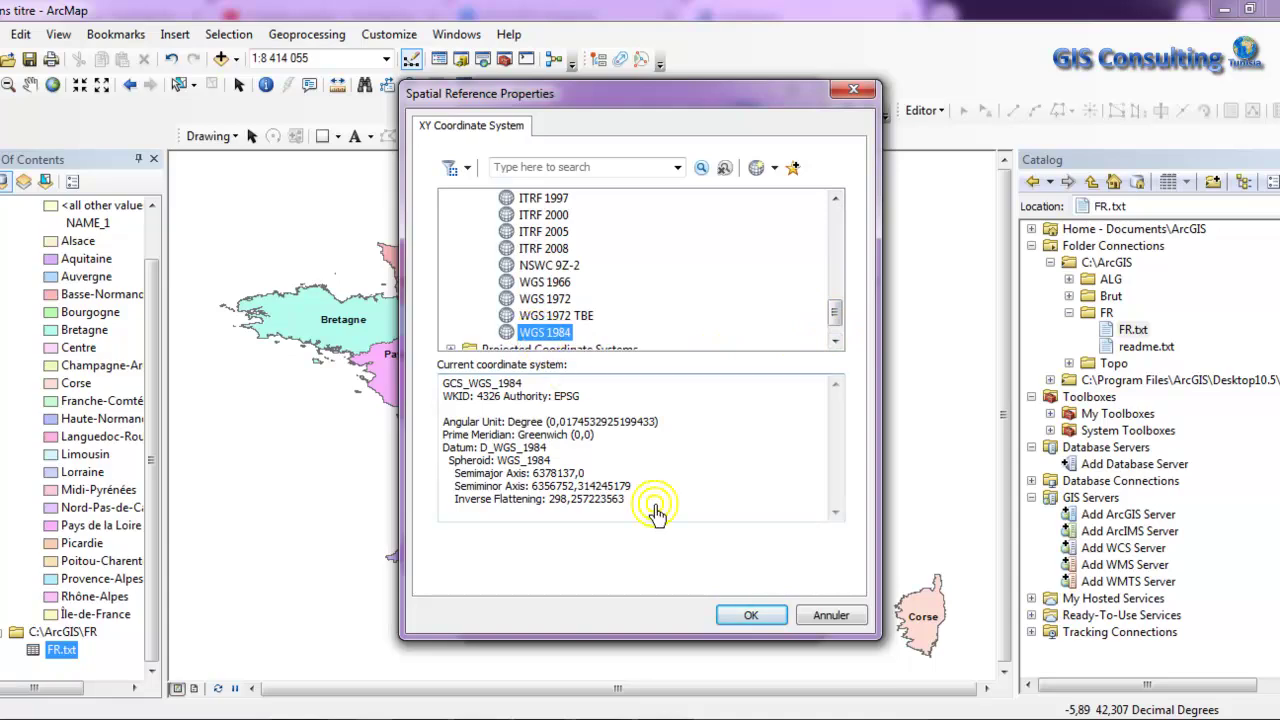
click(749, 614)
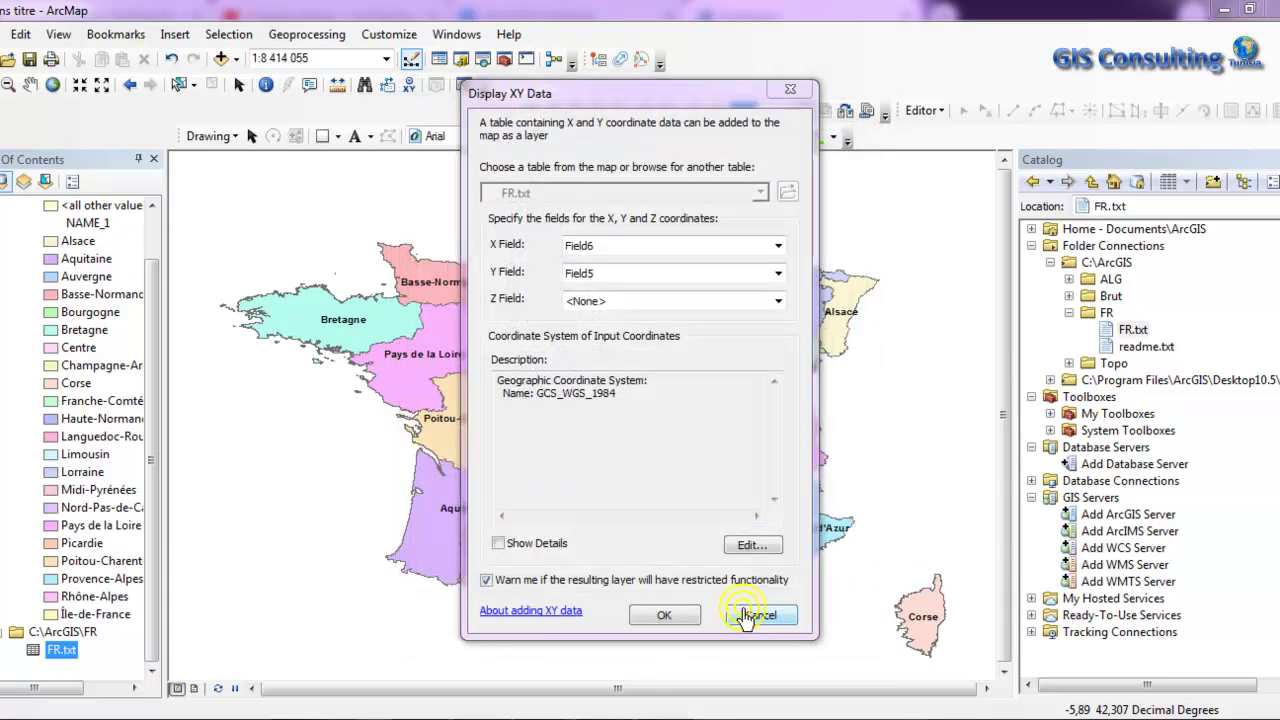
- Create the XY point layer from FR.txt and bring its entry into view among the map layers
click(665, 617)
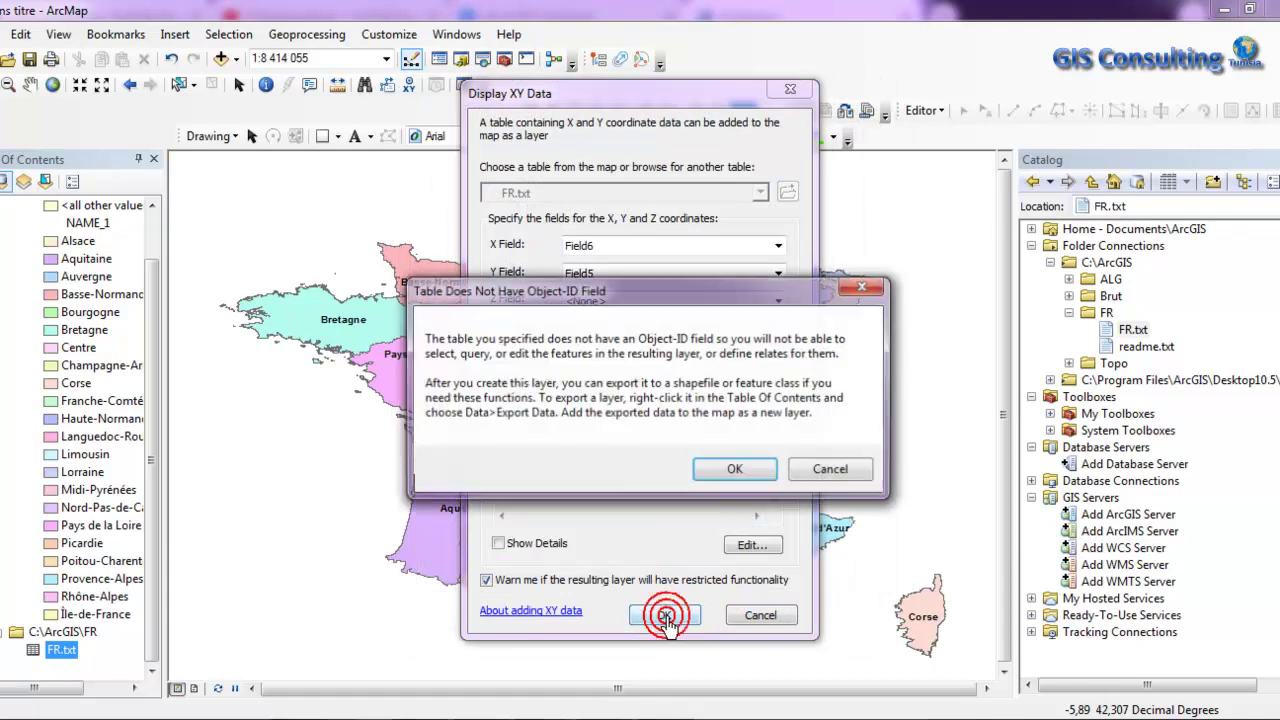
click(741, 478)
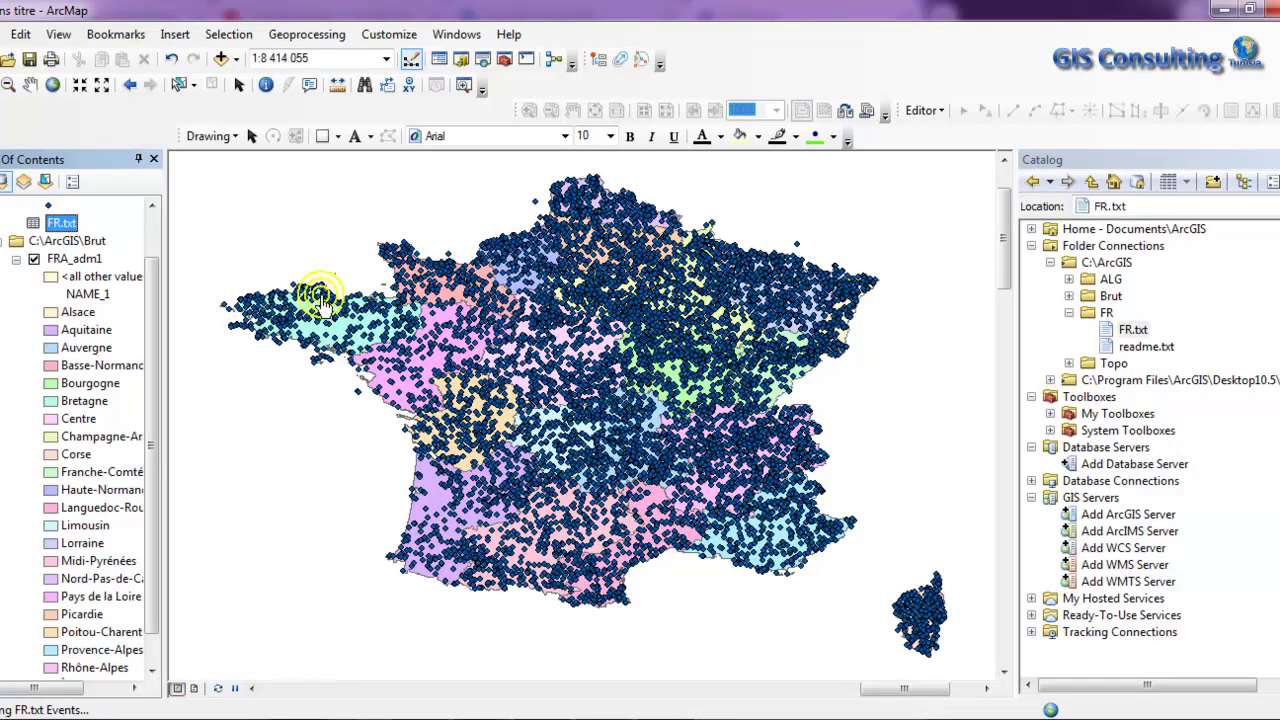
click(150, 324)
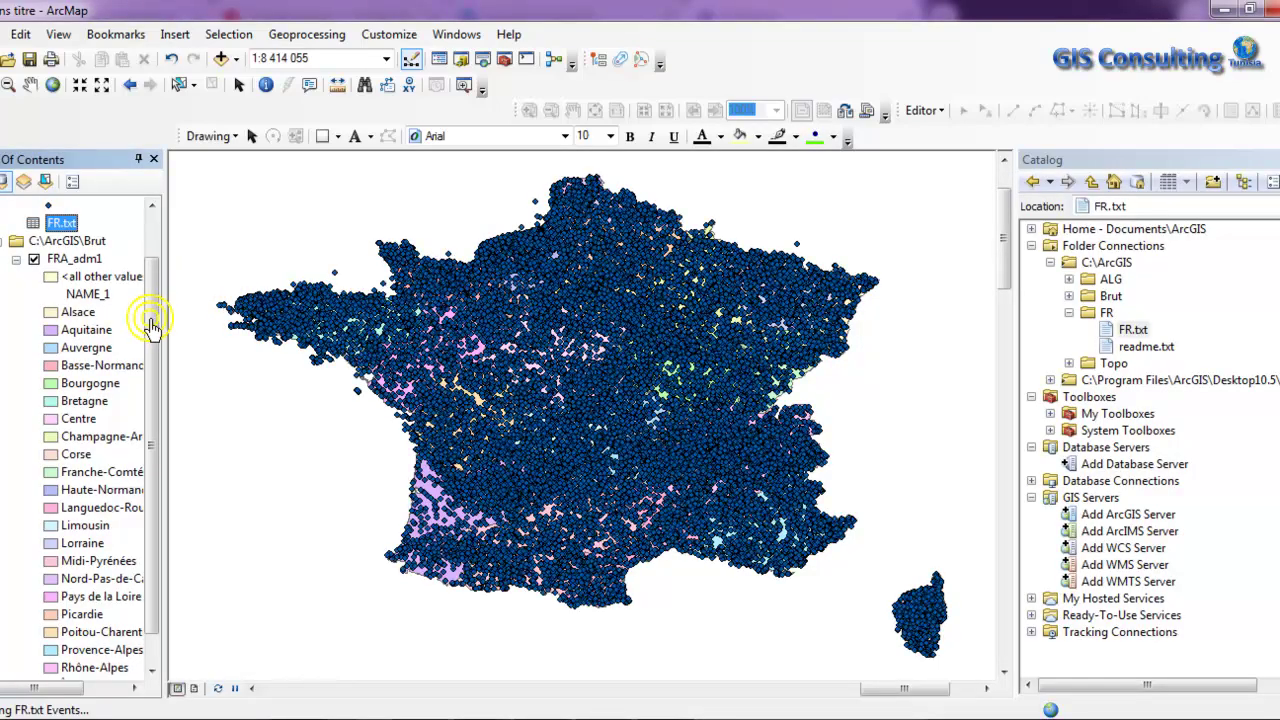
click(152, 262)
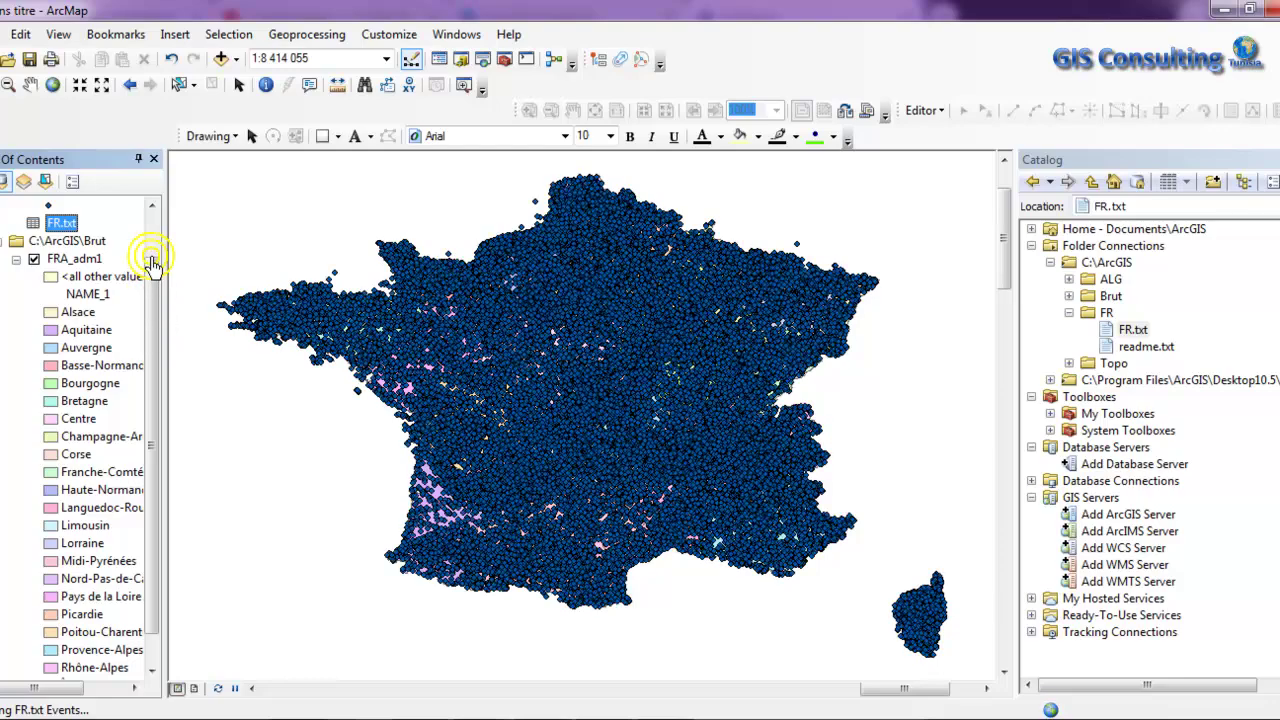
click(153, 228)
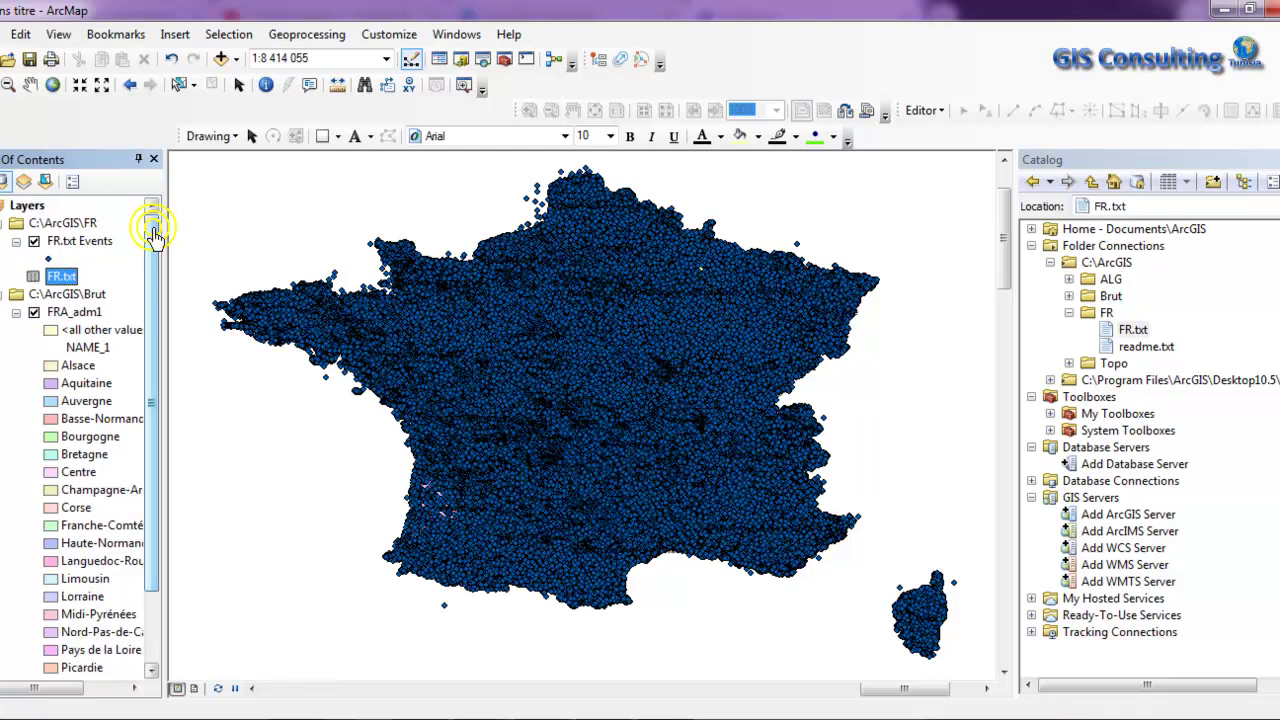
- Export all features of FR.txt Events to FrGeonames.shp in C:\ArcGIS\FR, using the layer's source coordinate system, and add the shapefile to the map
right_click(55, 250)
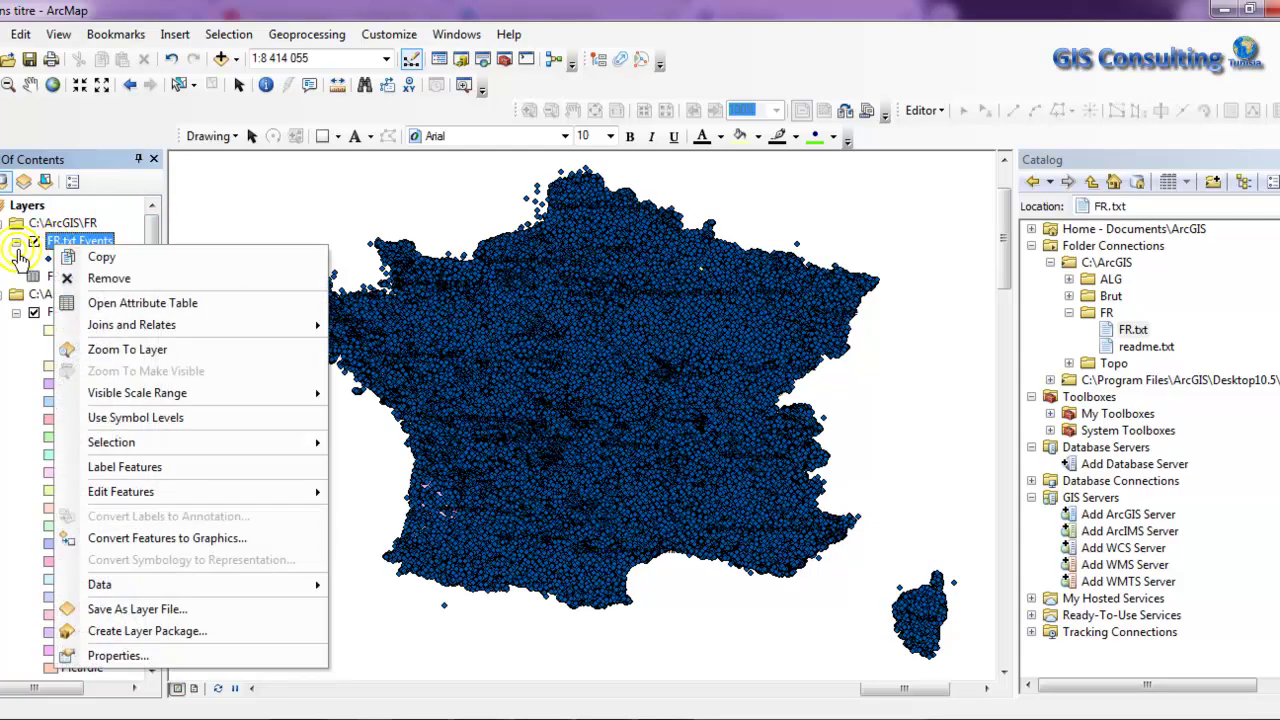
click(21, 263)
click(64, 244)
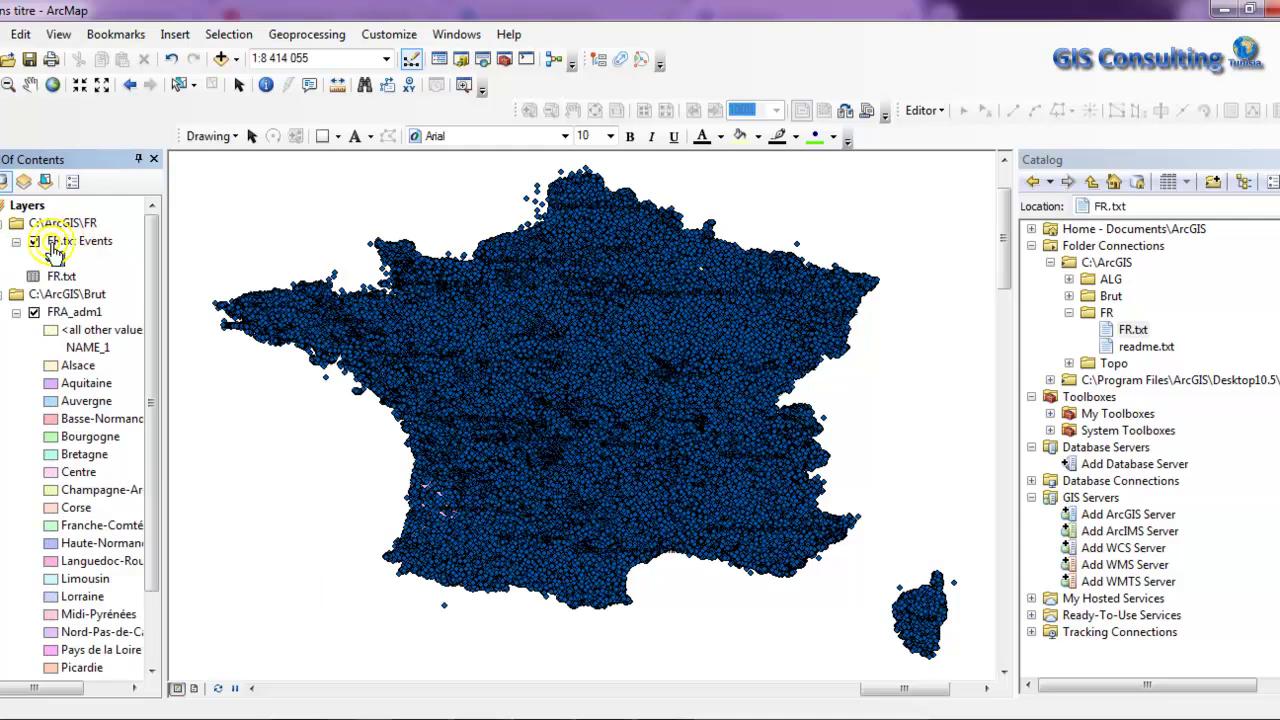
click(68, 250)
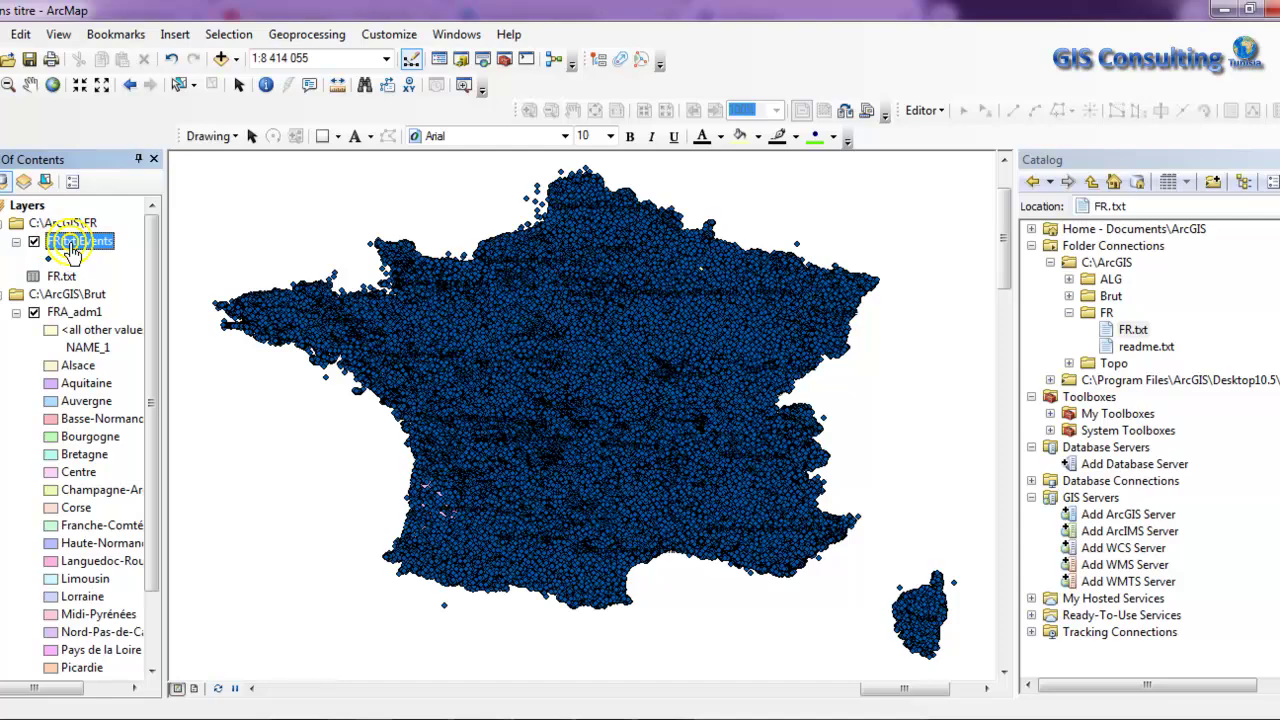
right_click(70, 252)
click(170, 584)
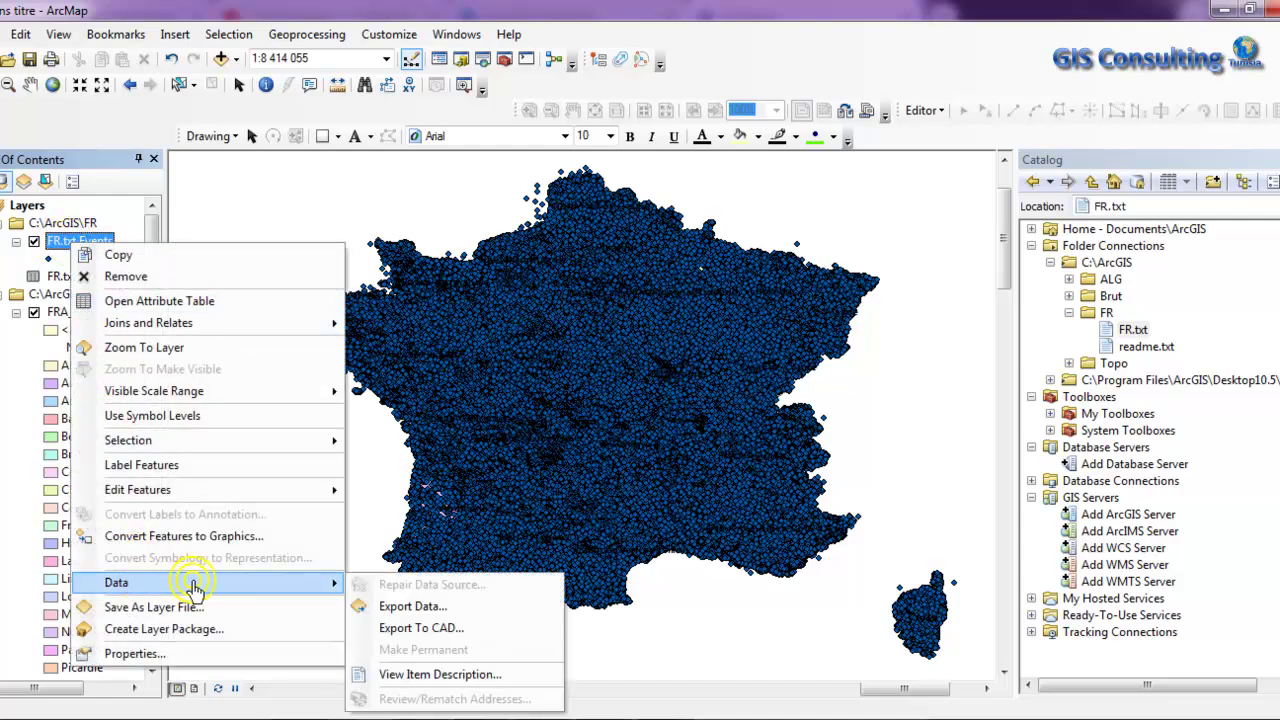
click(372, 605)
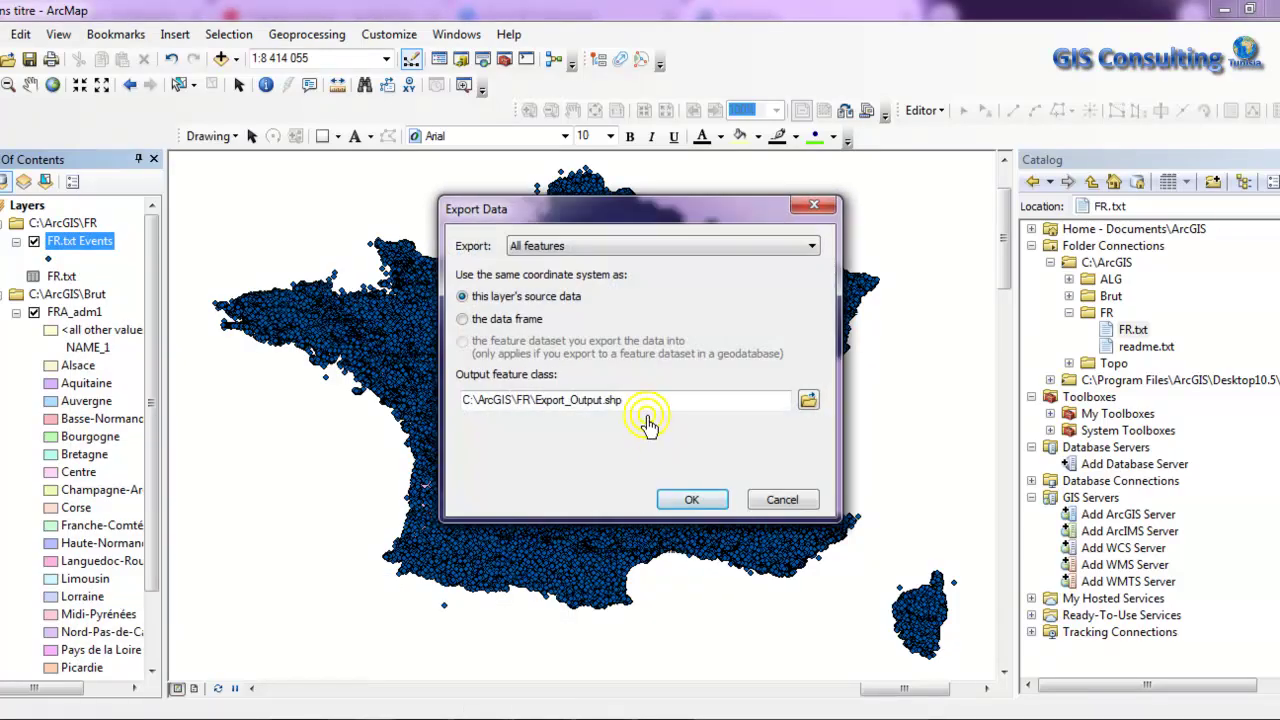
drag(627, 399, 578, 412)
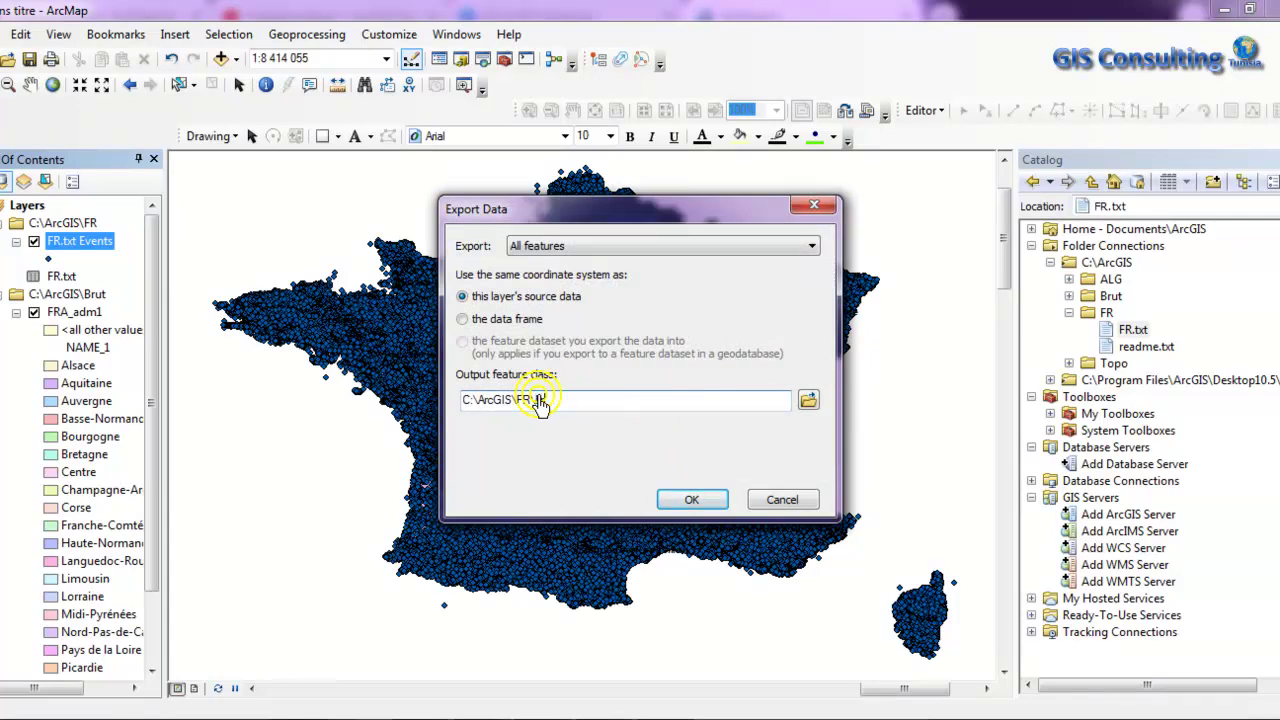
key(Return)
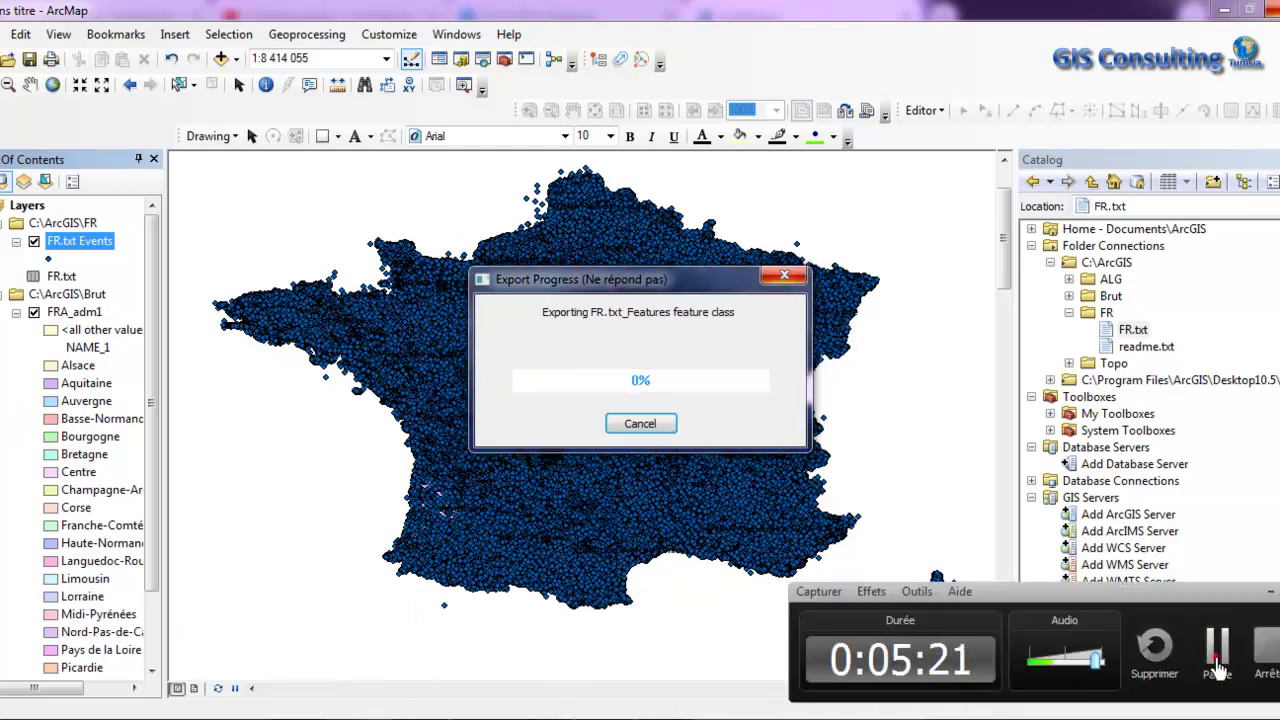
click(1217, 668)
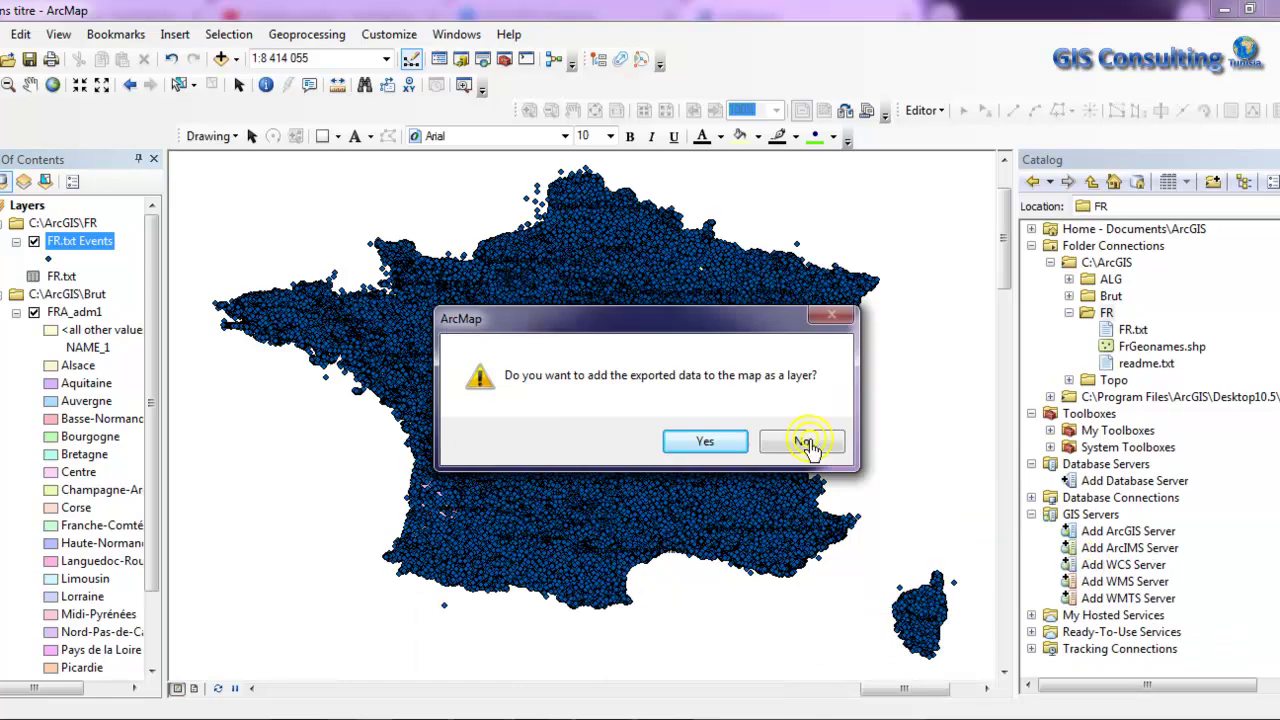
click(691, 428)
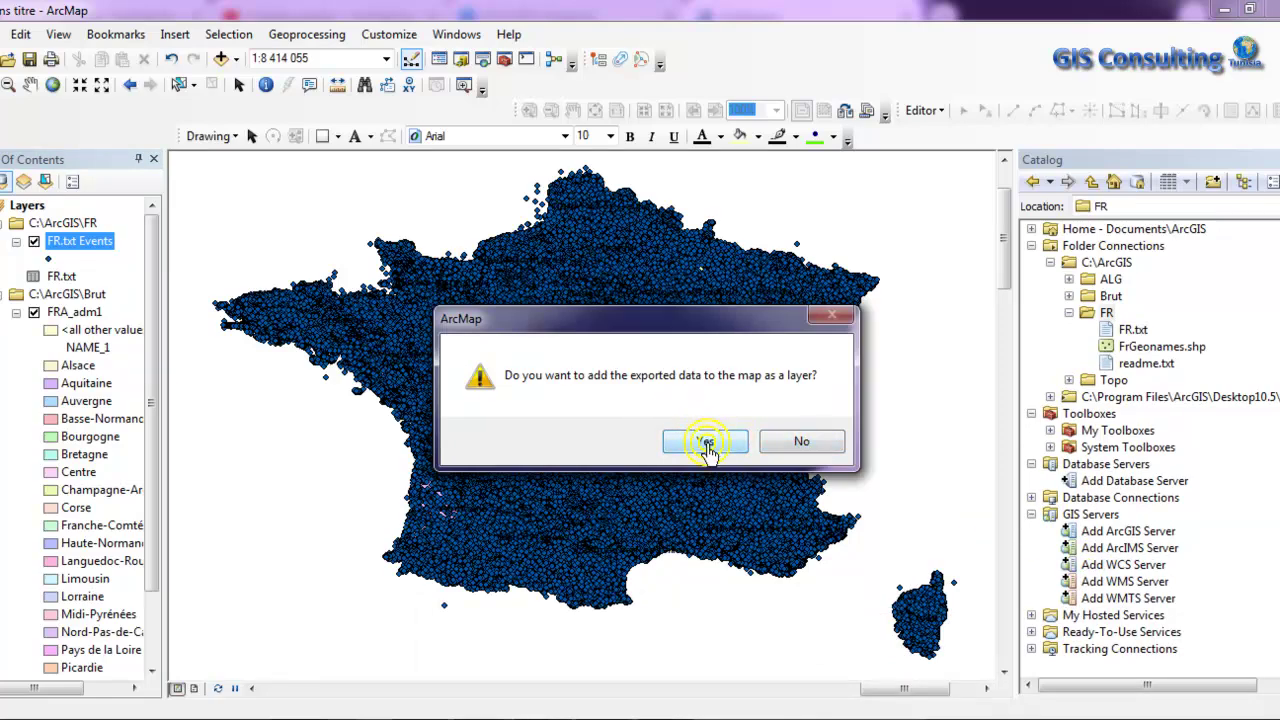
click(706, 446)
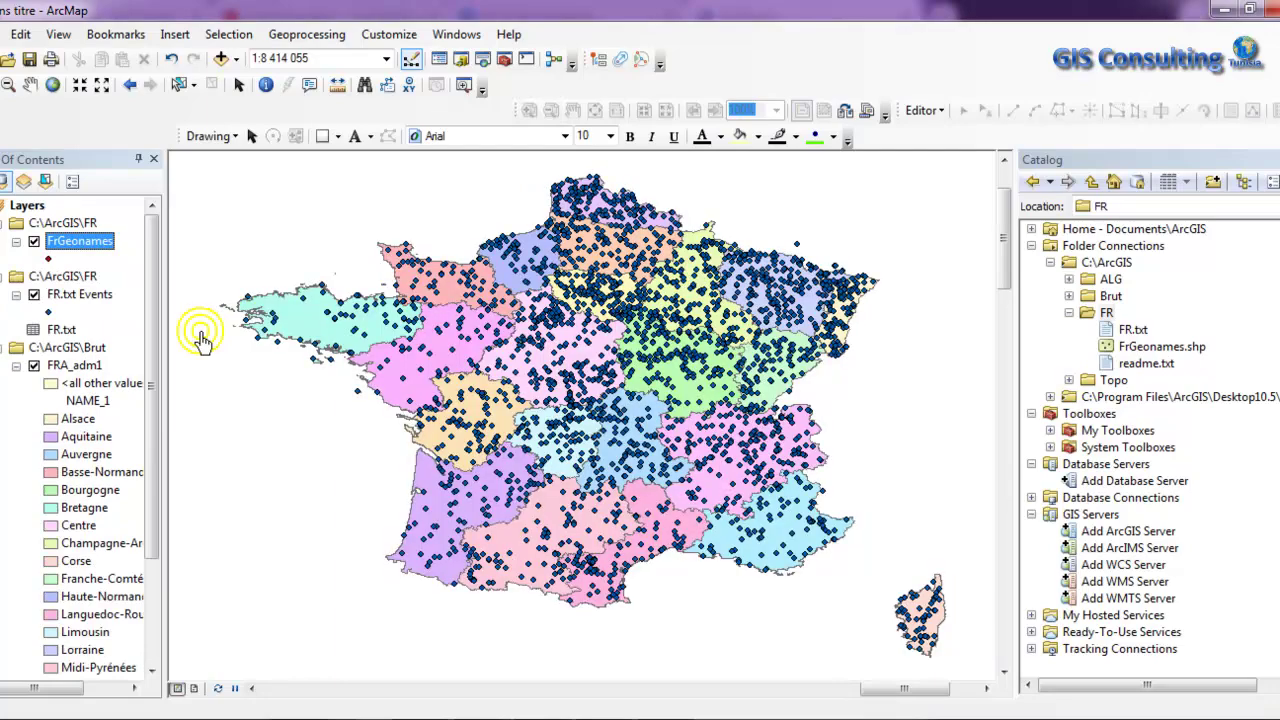
- Turn off the FR.txt Events layer, keeping FrGeonames displayed over the regions
click(34, 242)
click(35, 295)
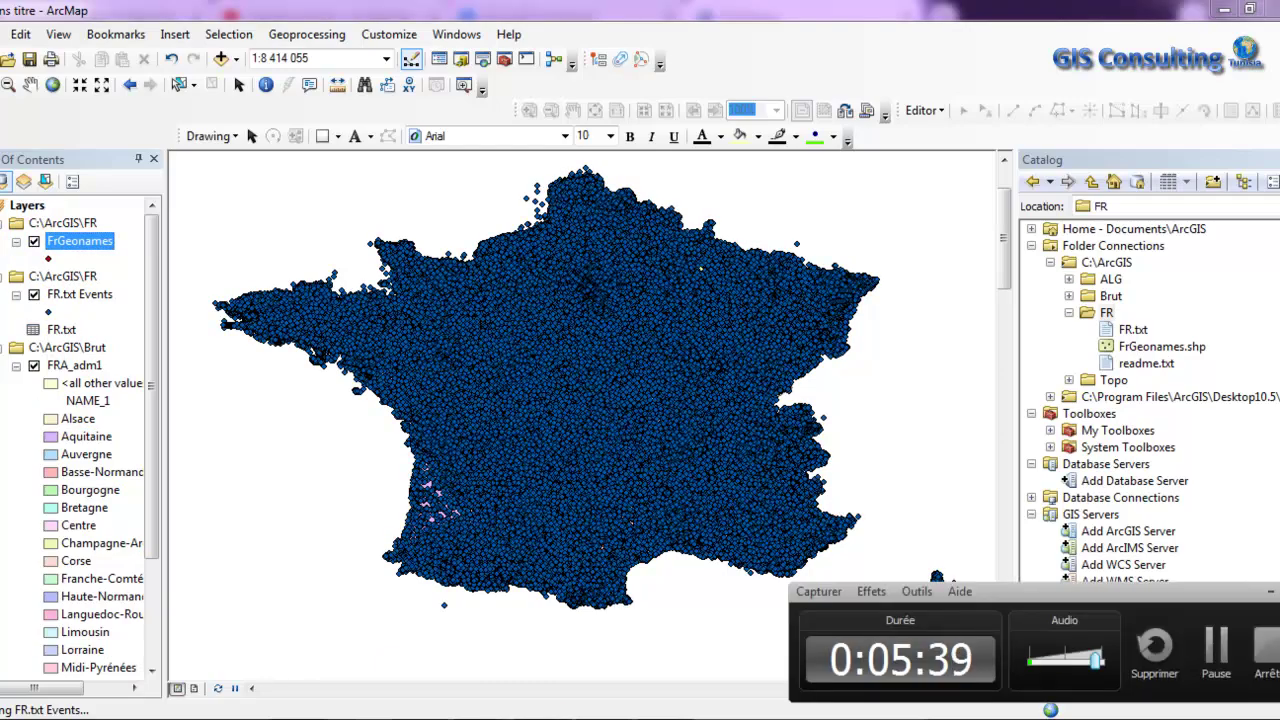
click(1213, 648)
click(1213, 648)
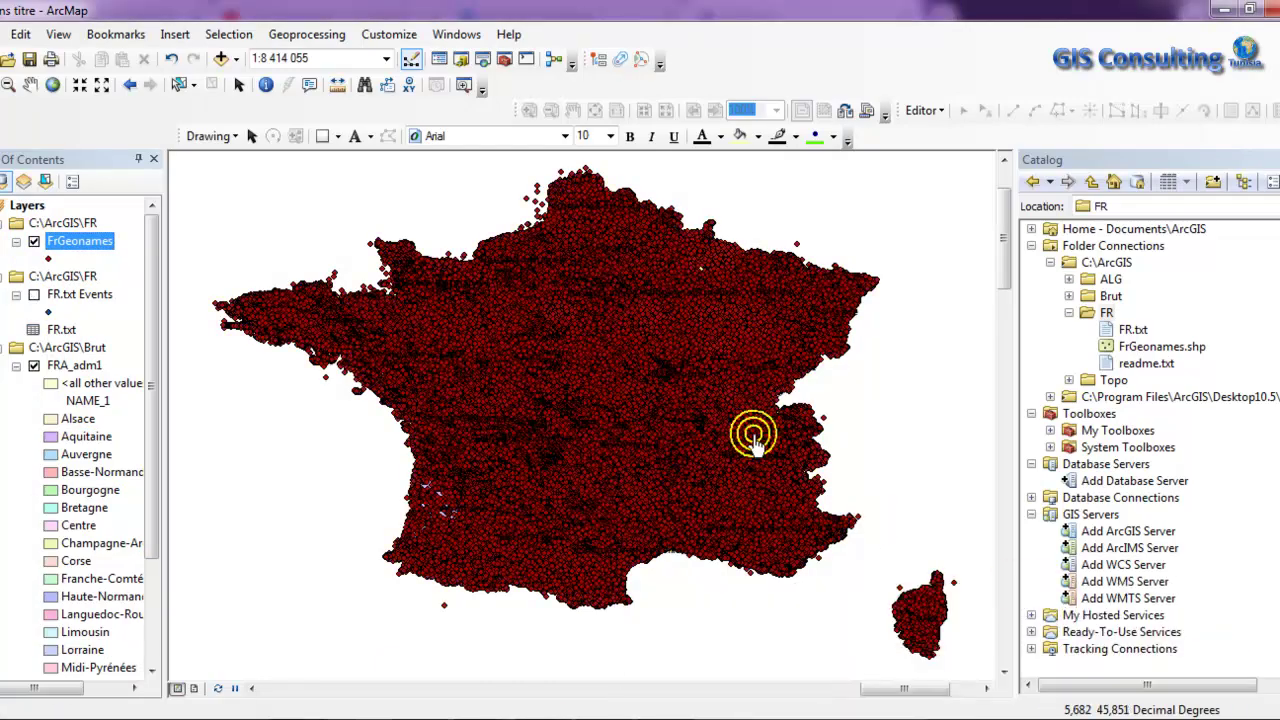
- Remove the FR.txt Events layer and the FR.txt table from the map, leaving FrGeonames and FRA_adm1
click(52, 240)
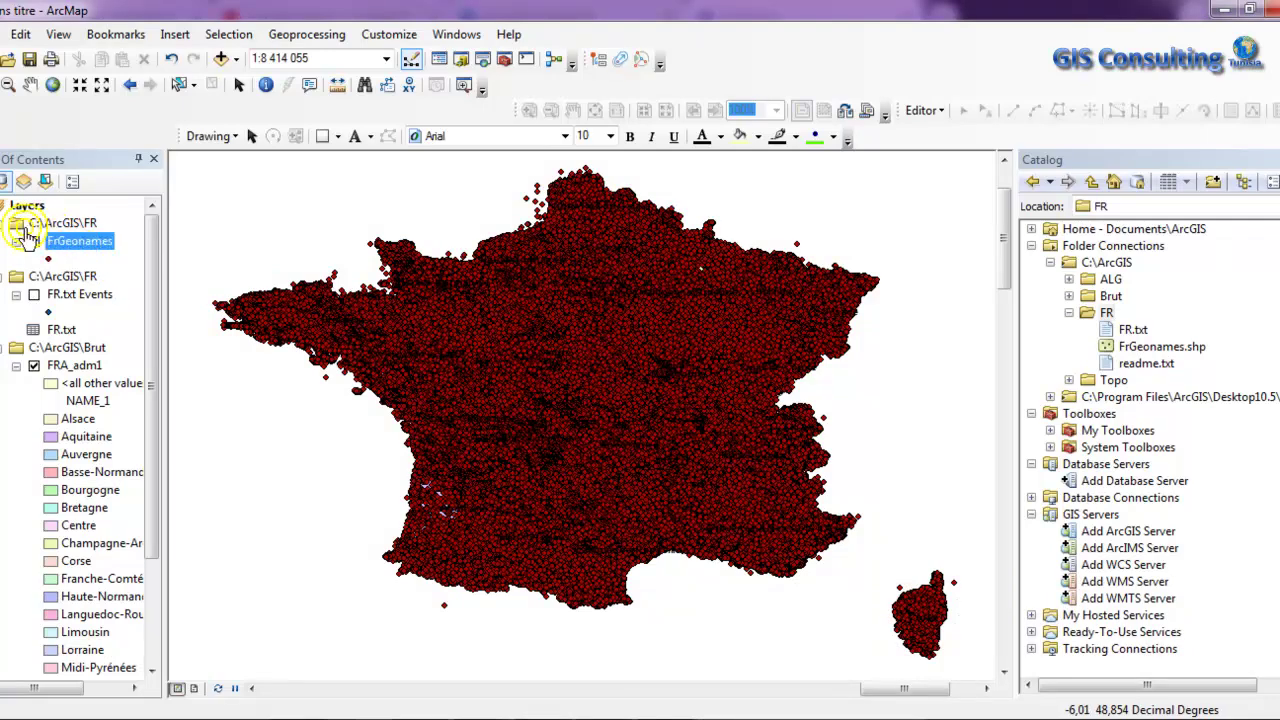
click(76, 248)
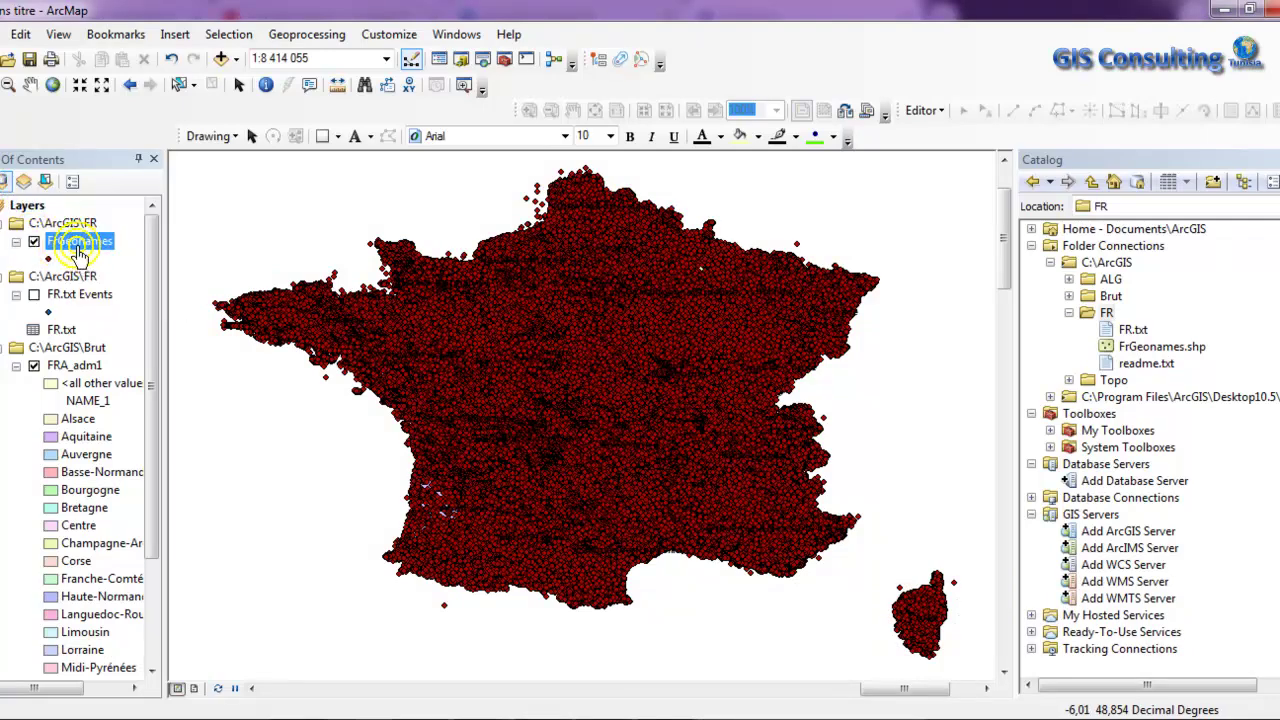
click(80, 298)
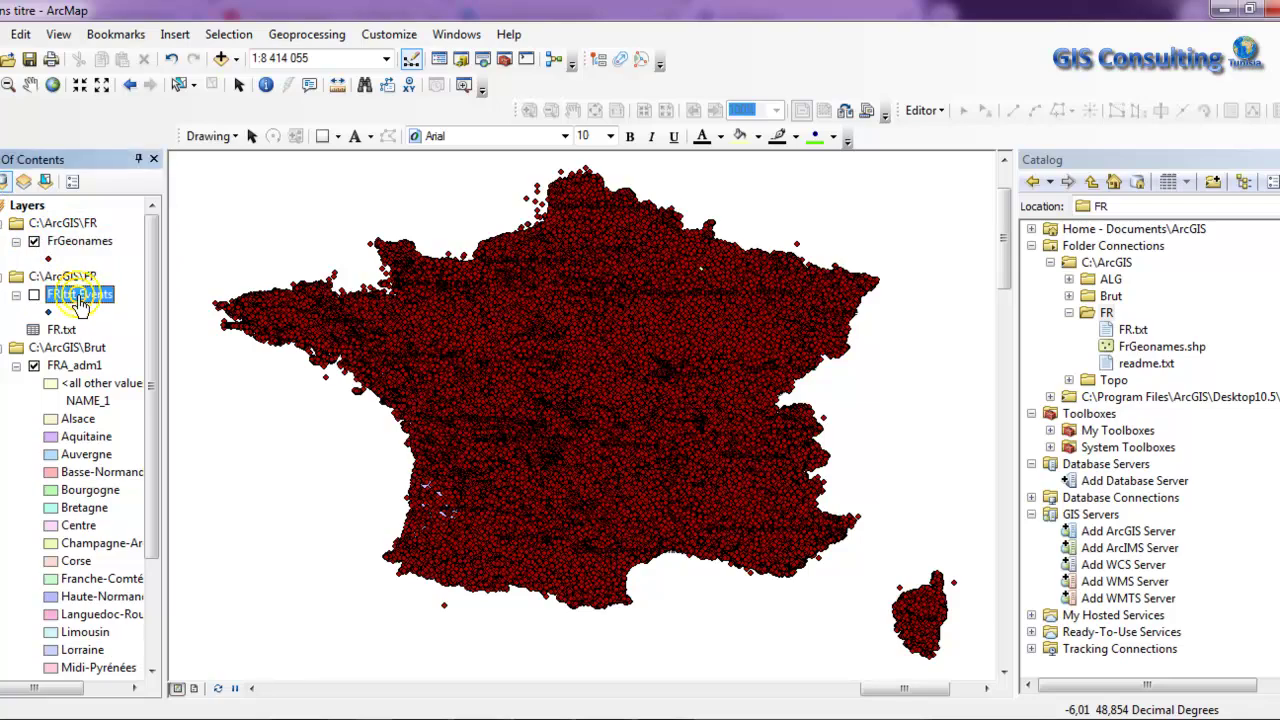
right_click(80, 302)
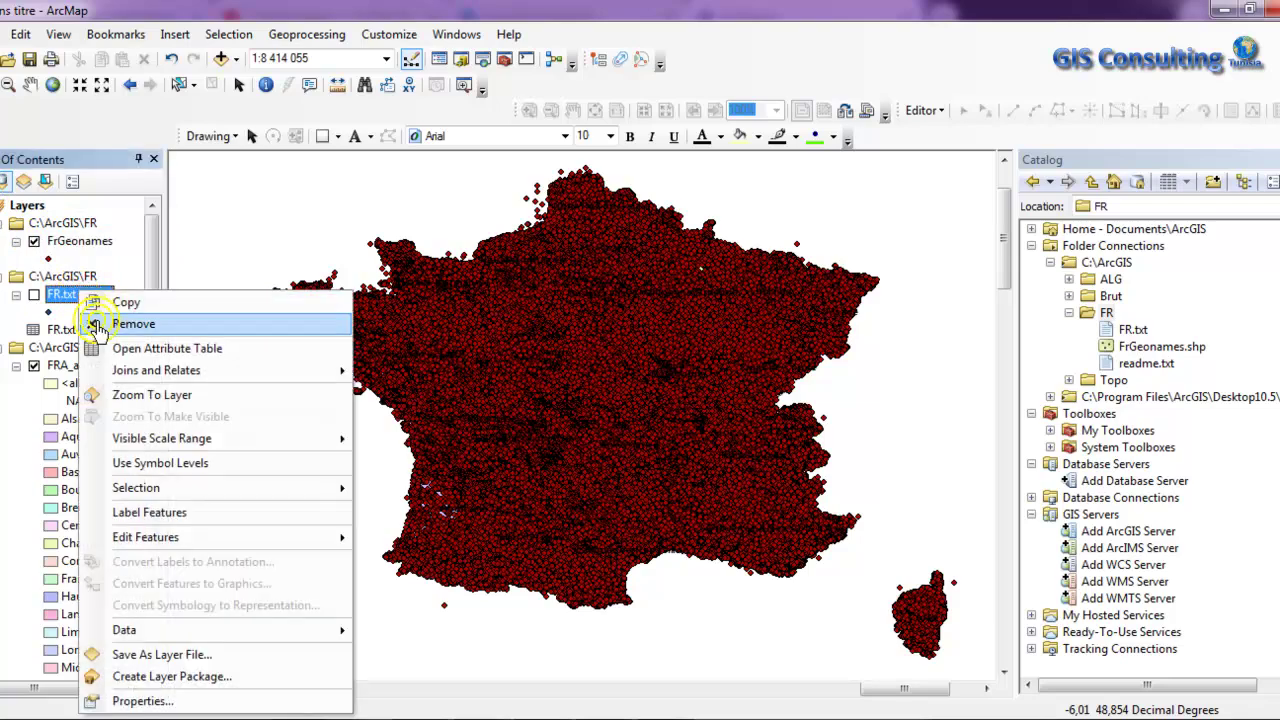
click(100, 325)
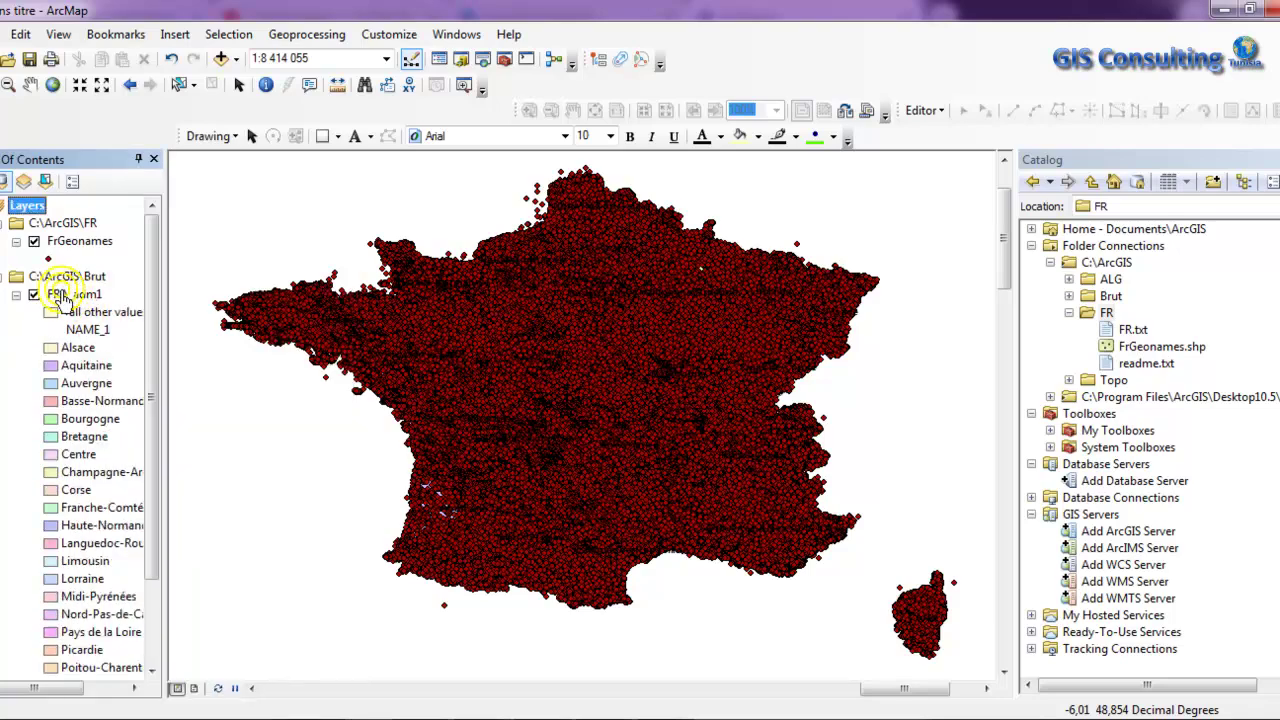
- Remove the standalone FR.txt table from the map and list the remaining layers by drawing order
scroll(157, 305, down, 2)
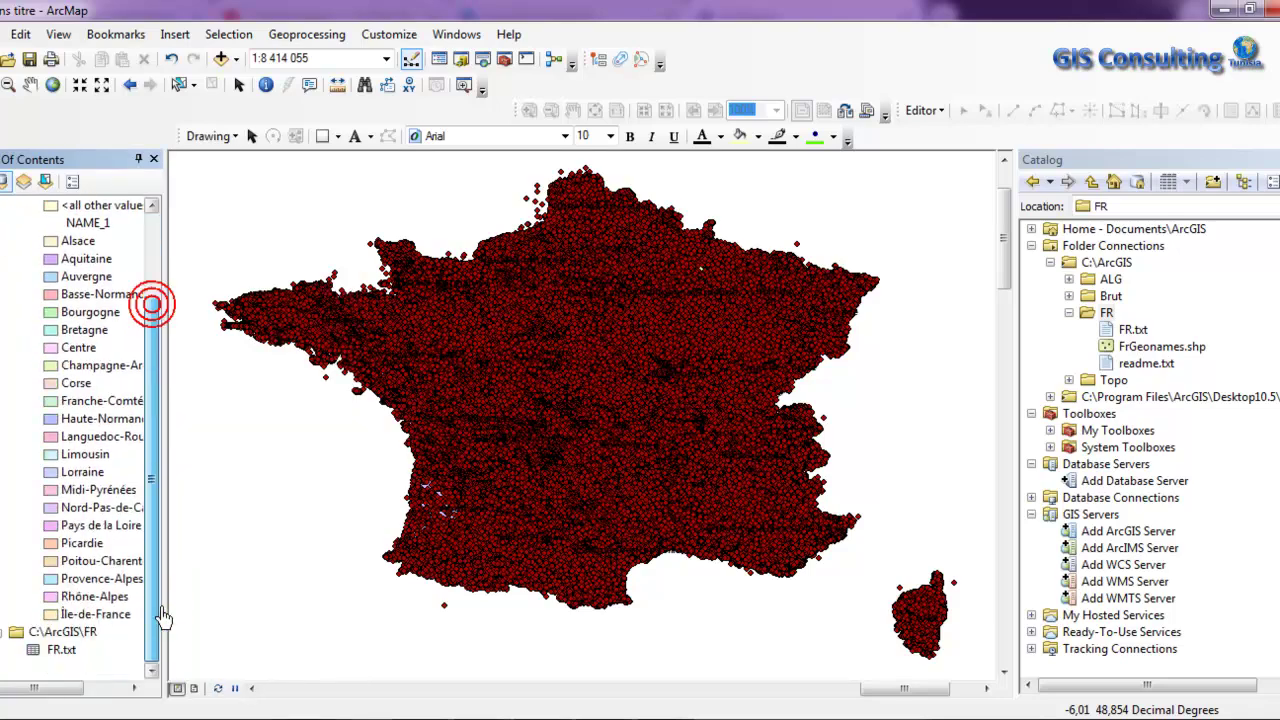
right_click(60, 660)
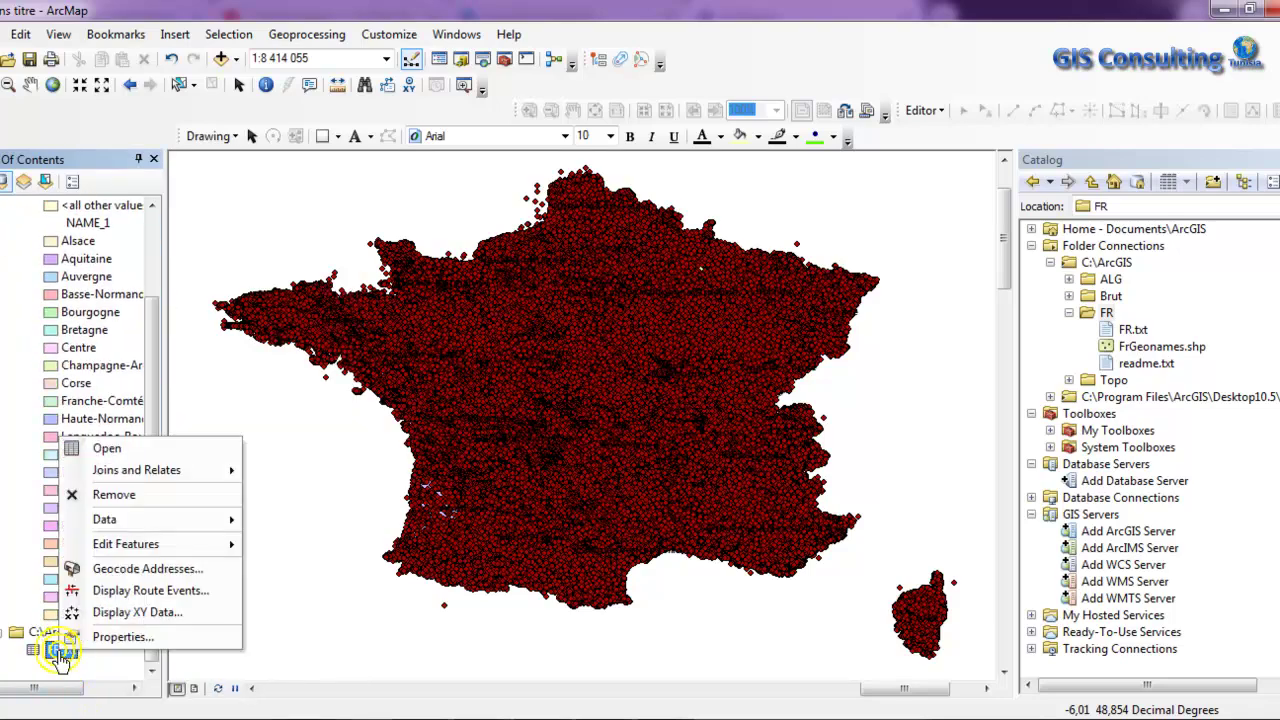
click(143, 490)
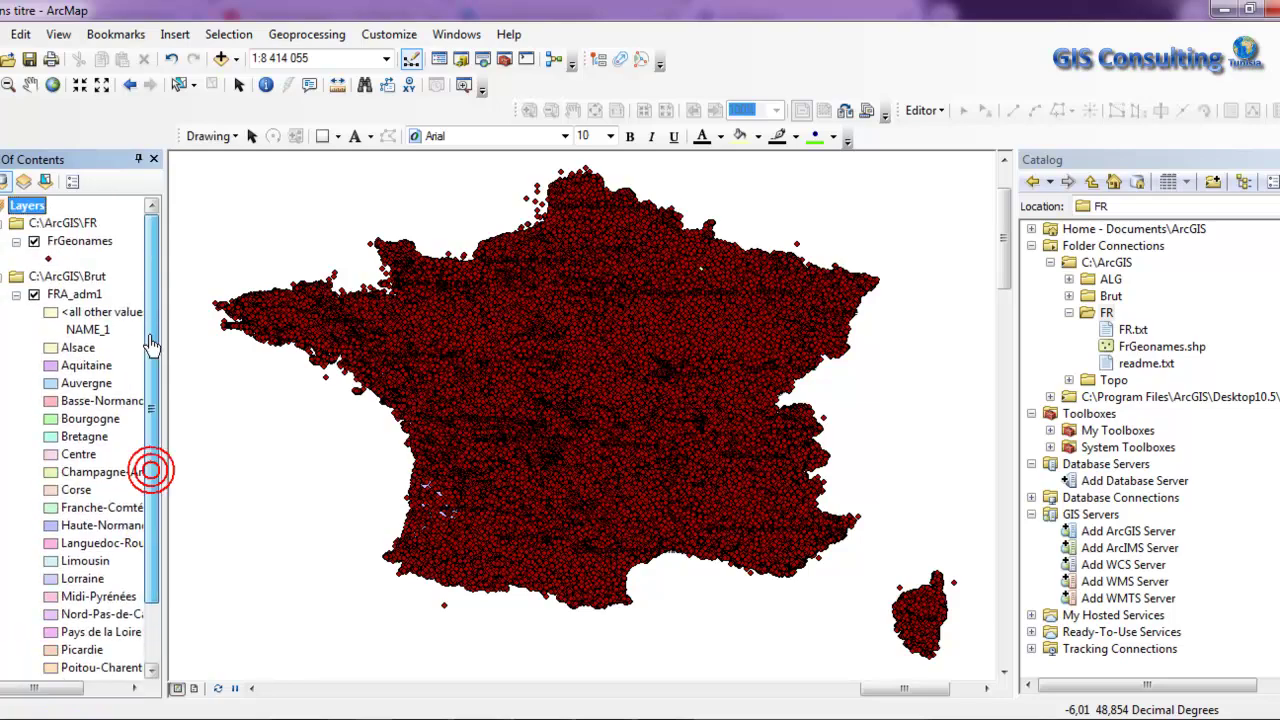
click(57, 248)
click(6, 182)
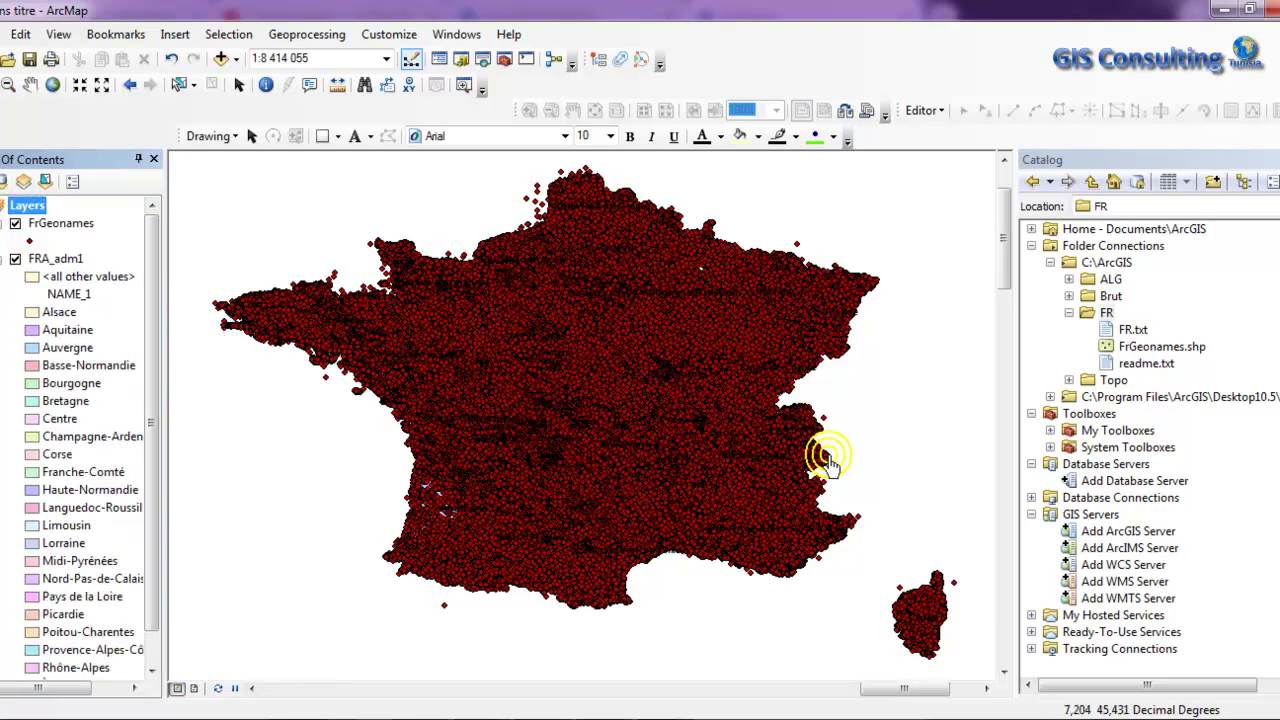
- Open the FrGeonames attribute table, examine its fields through Field19, and close it
drag(1140, 357, 520, 275)
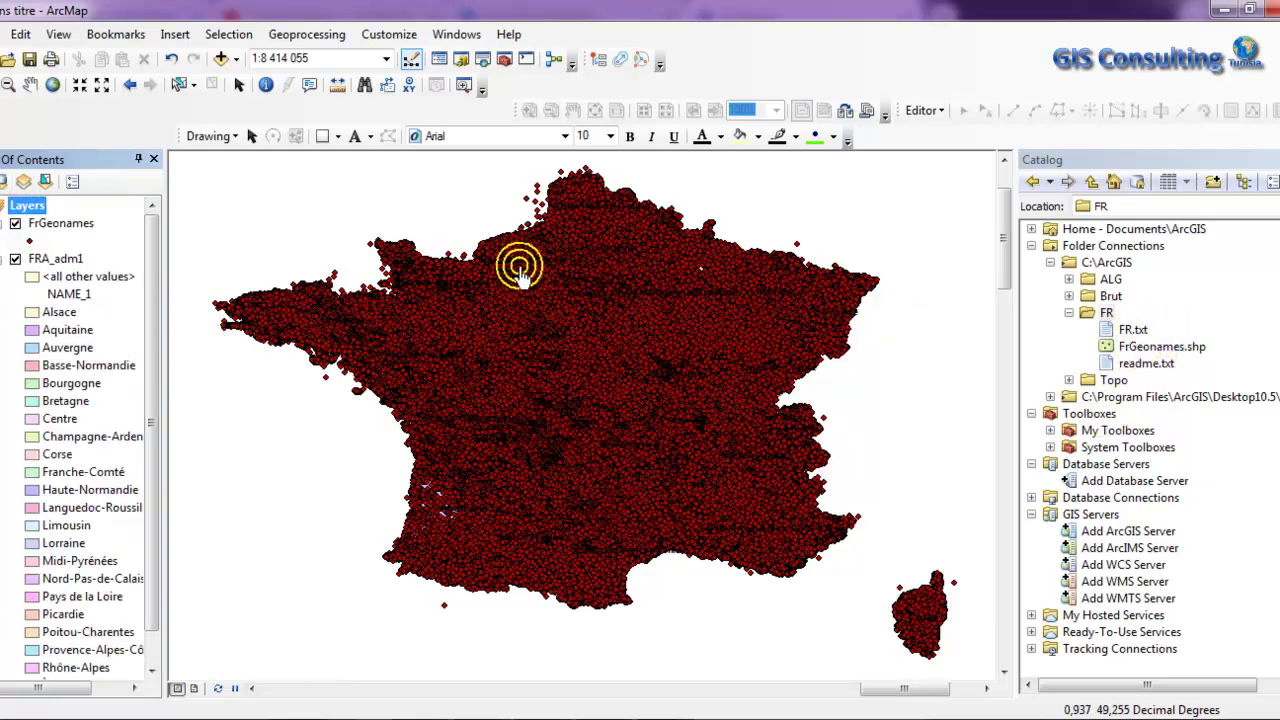
right_click(76, 228)
click(128, 283)
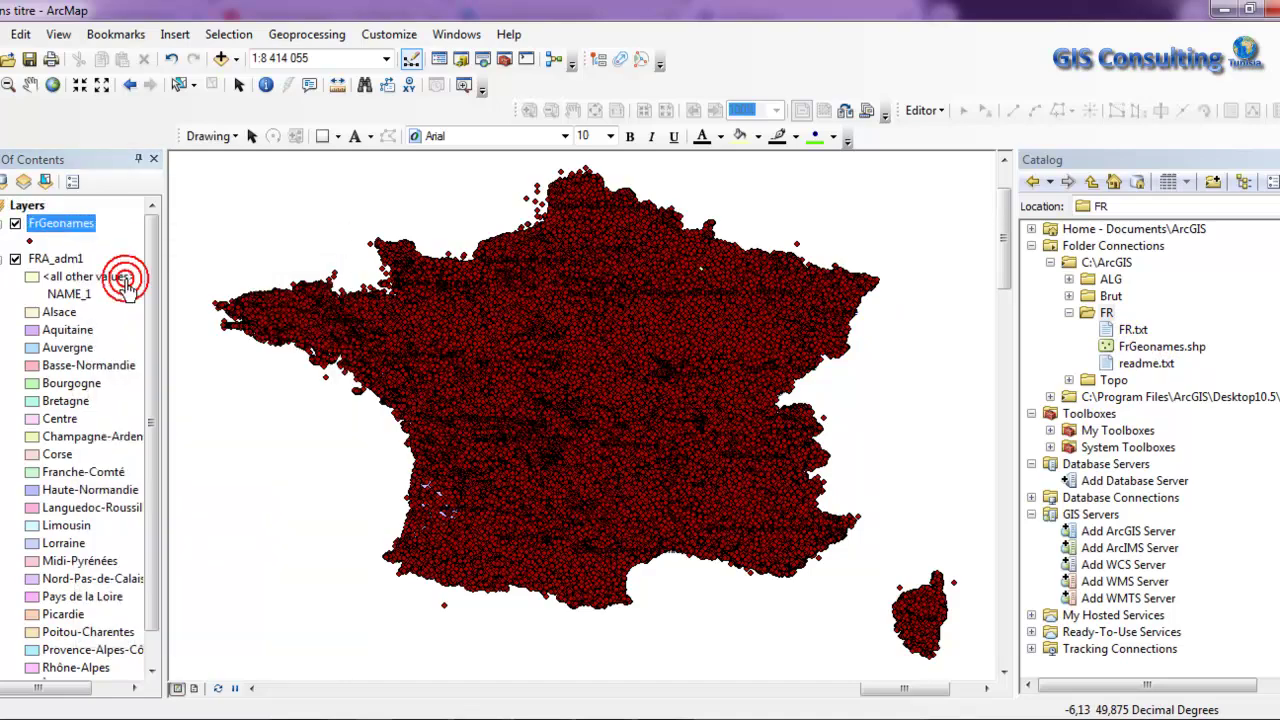
drag(214, 617, 650, 624)
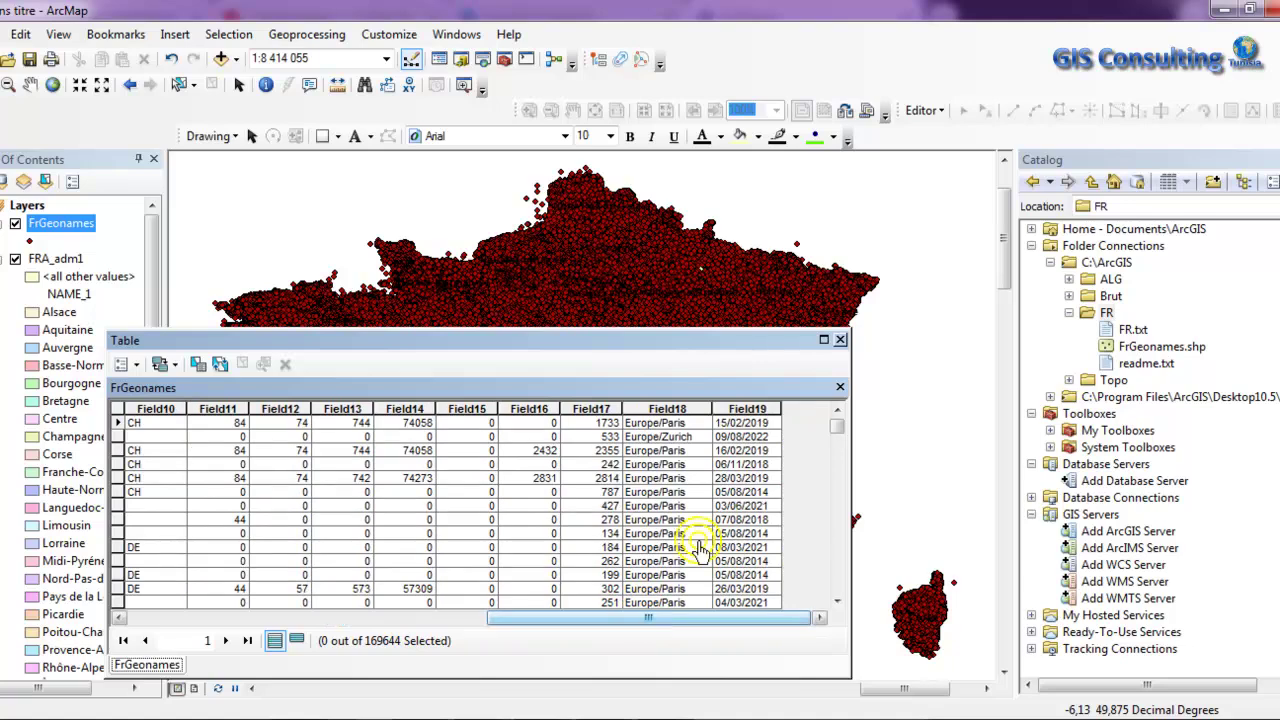
click(838, 345)
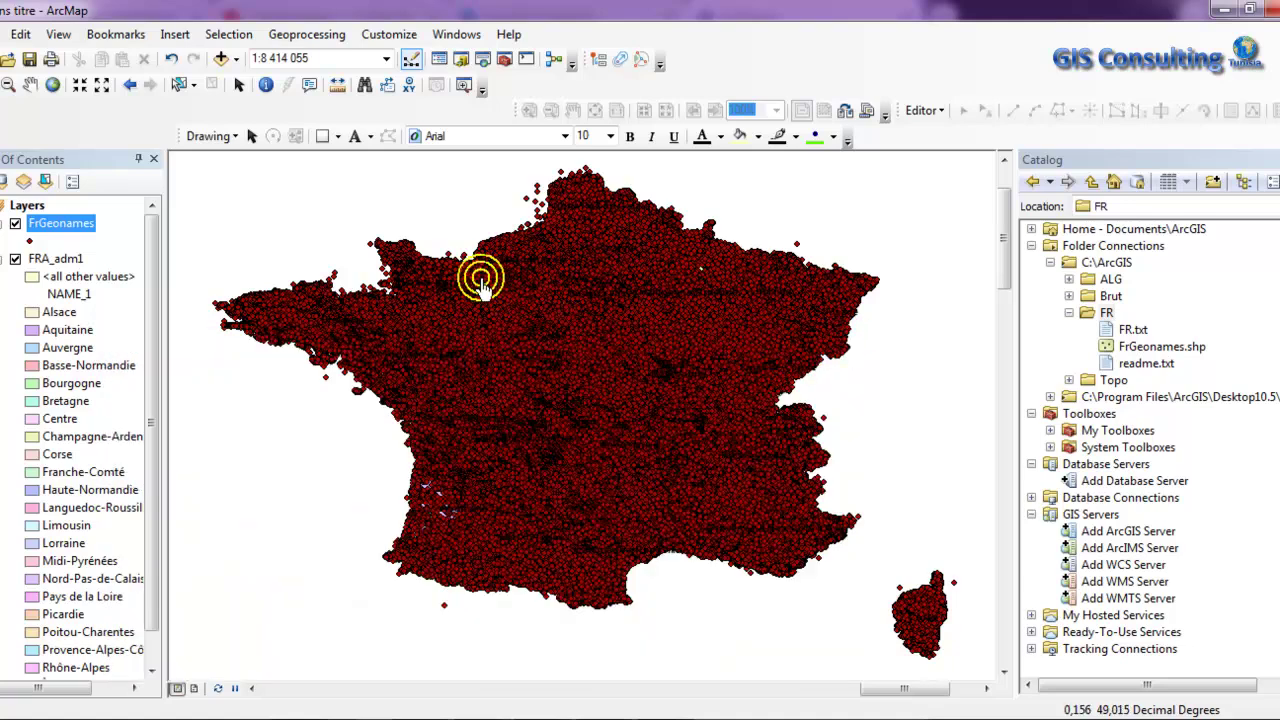
- Zoom in on the FrGeonames points around the Centre region label to inspect individual places
drag(485, 262, 652, 405)
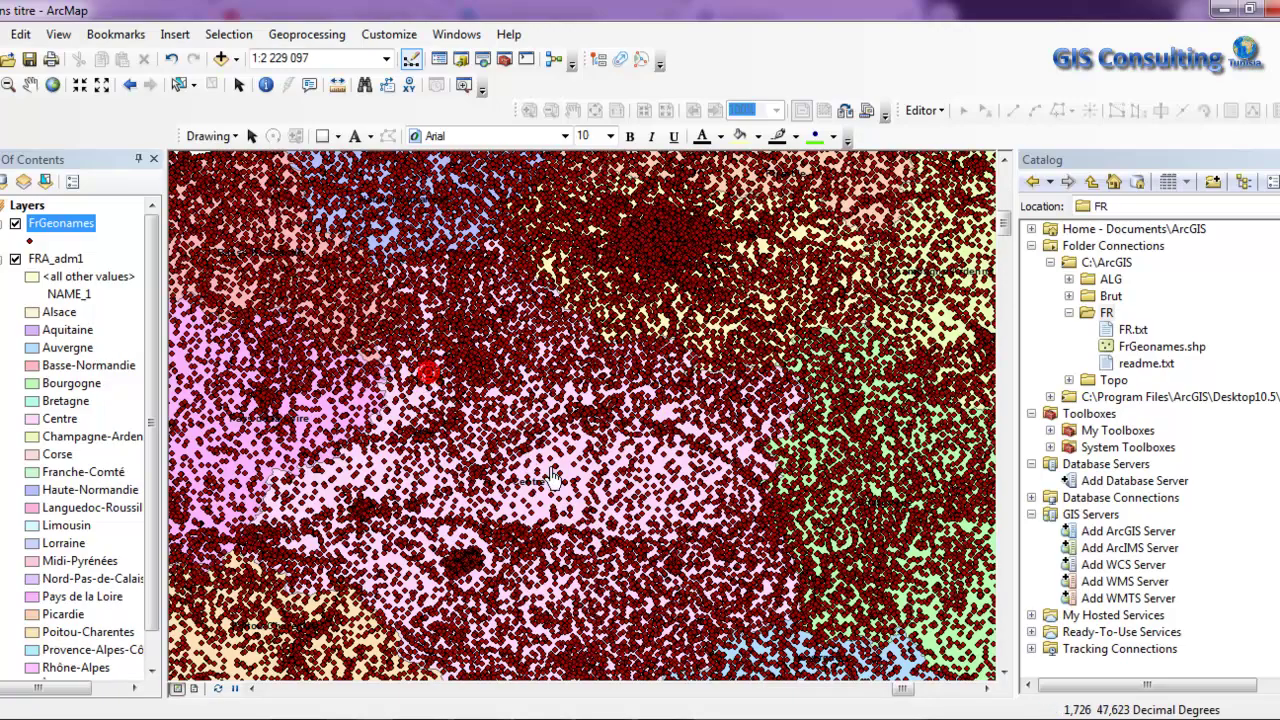
scroll(528, 463, down, 3)
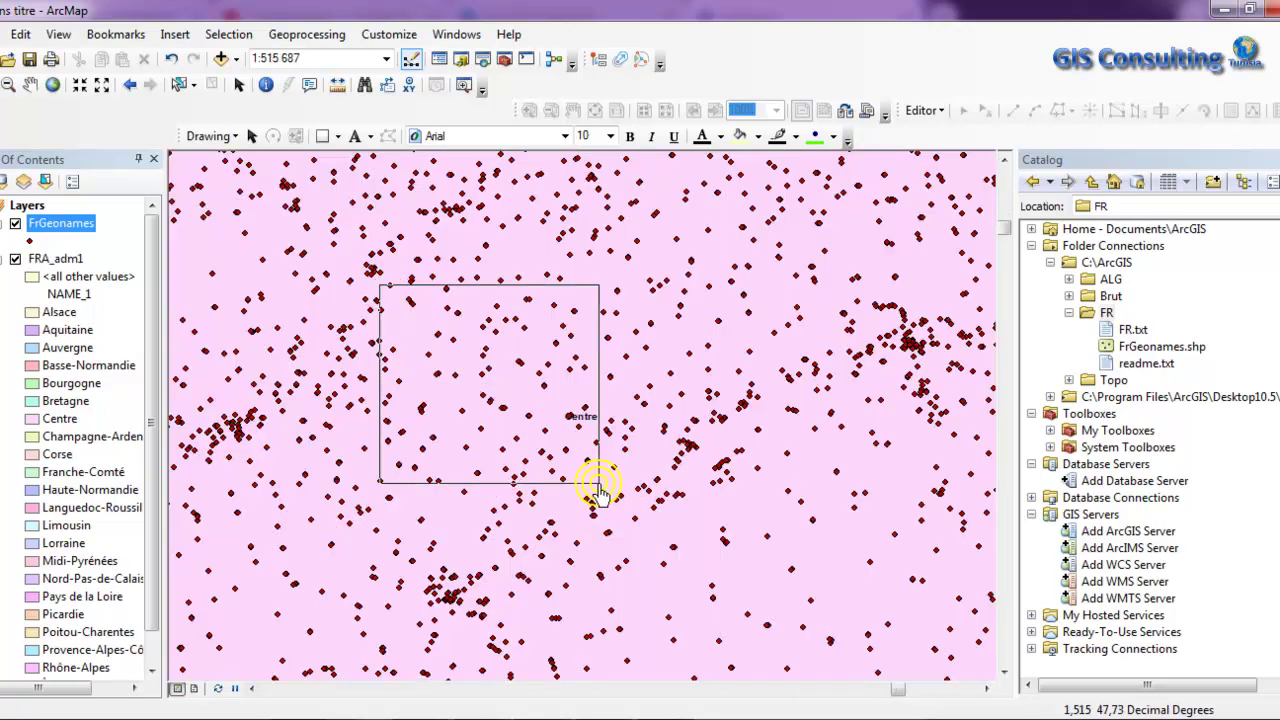
click(598, 490)
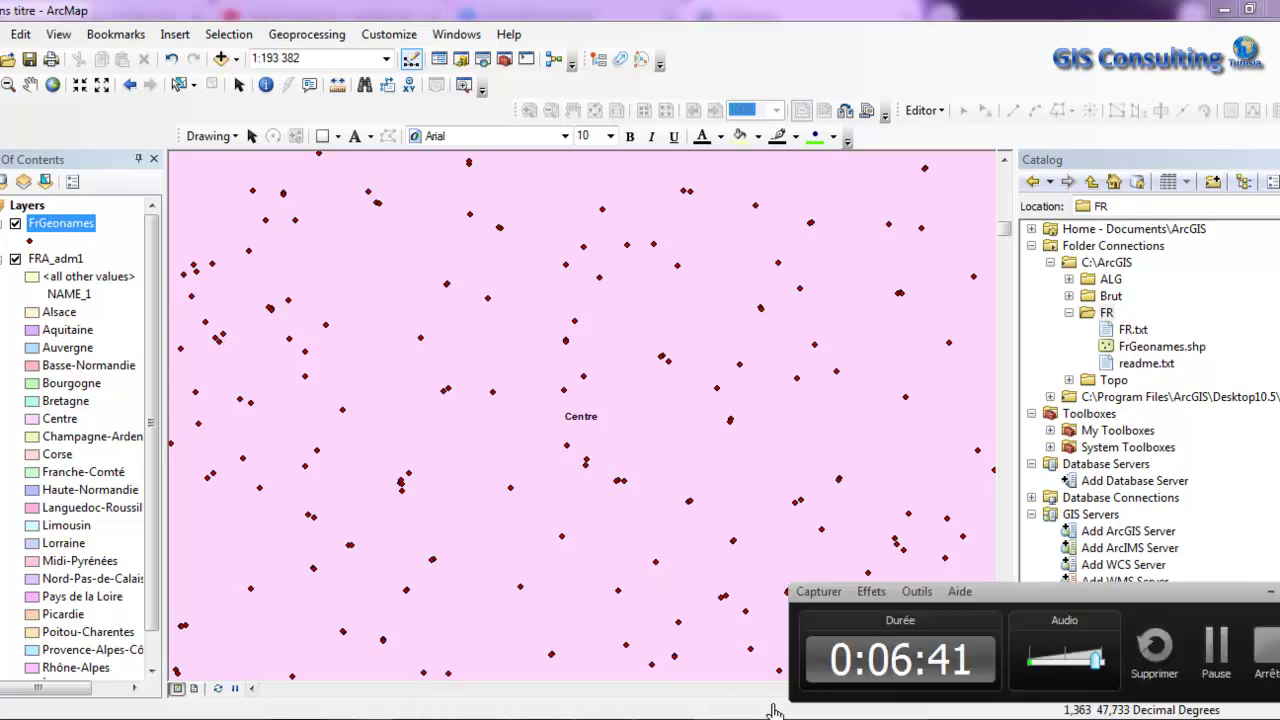
click(1193, 680)
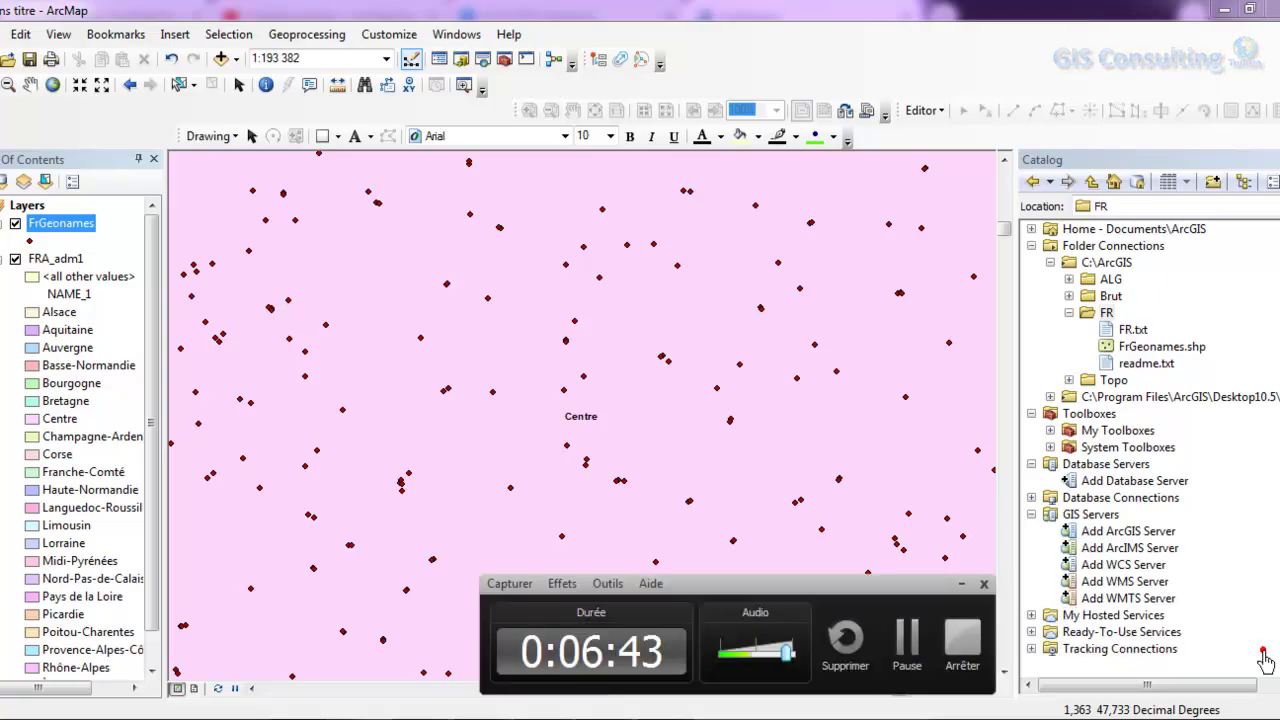